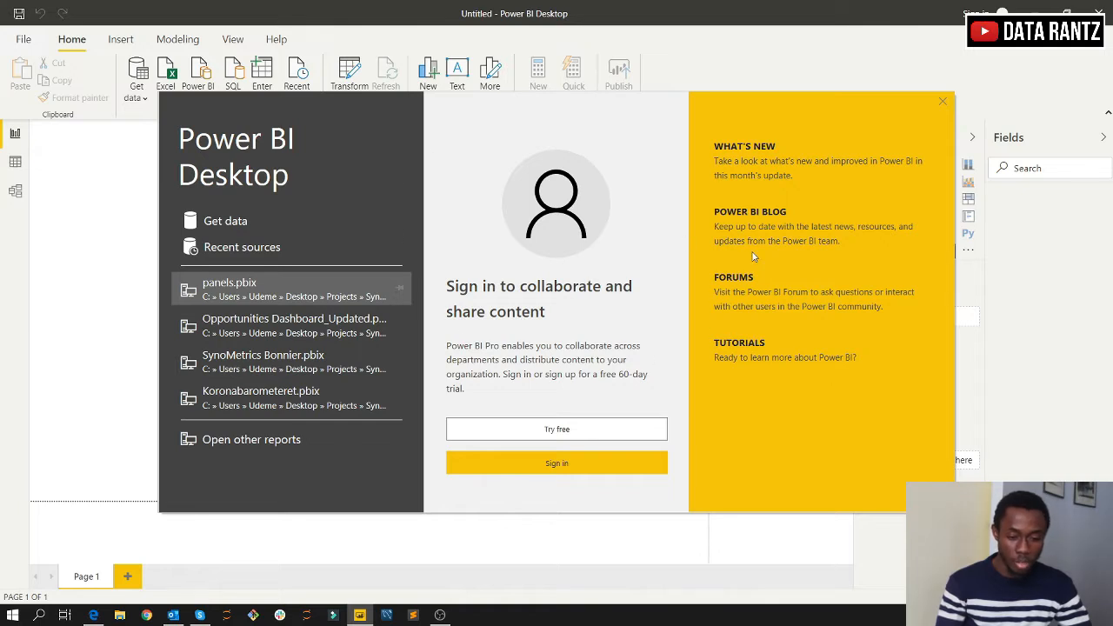
# - Dismiss the start screen and open the full list of available data source connectors
pyautogui.click(944, 104)
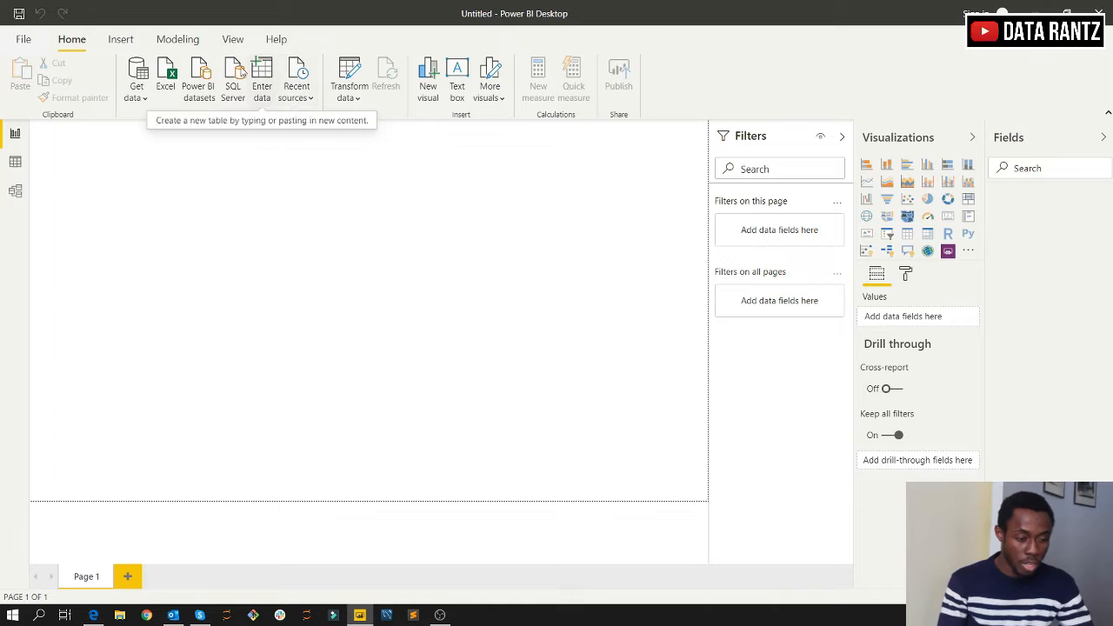
pyautogui.click(137, 91)
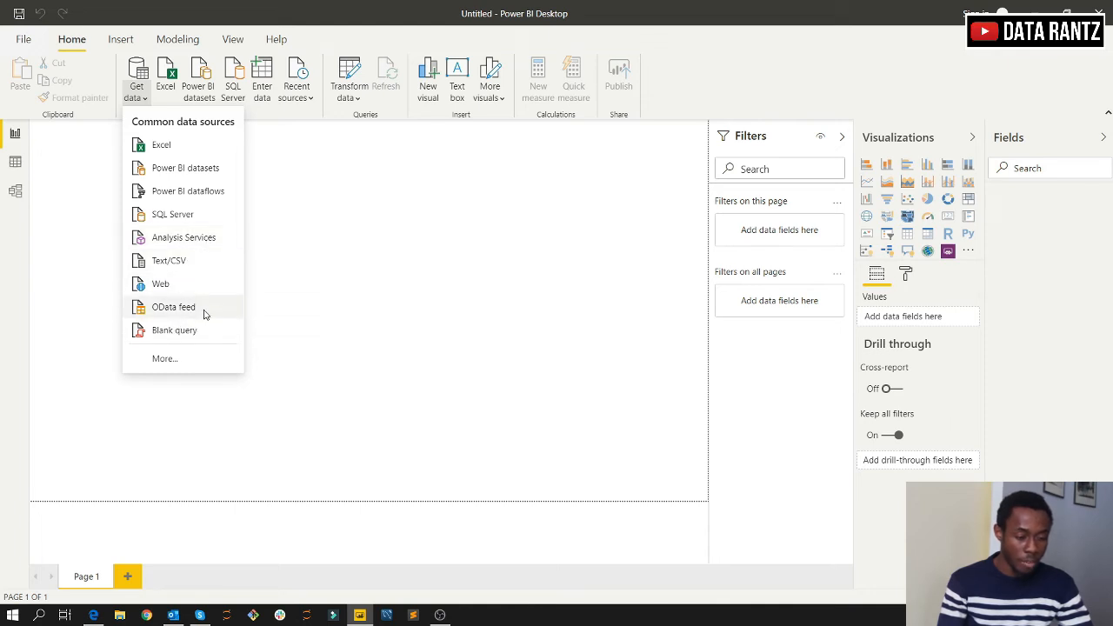
pyautogui.click(162, 360)
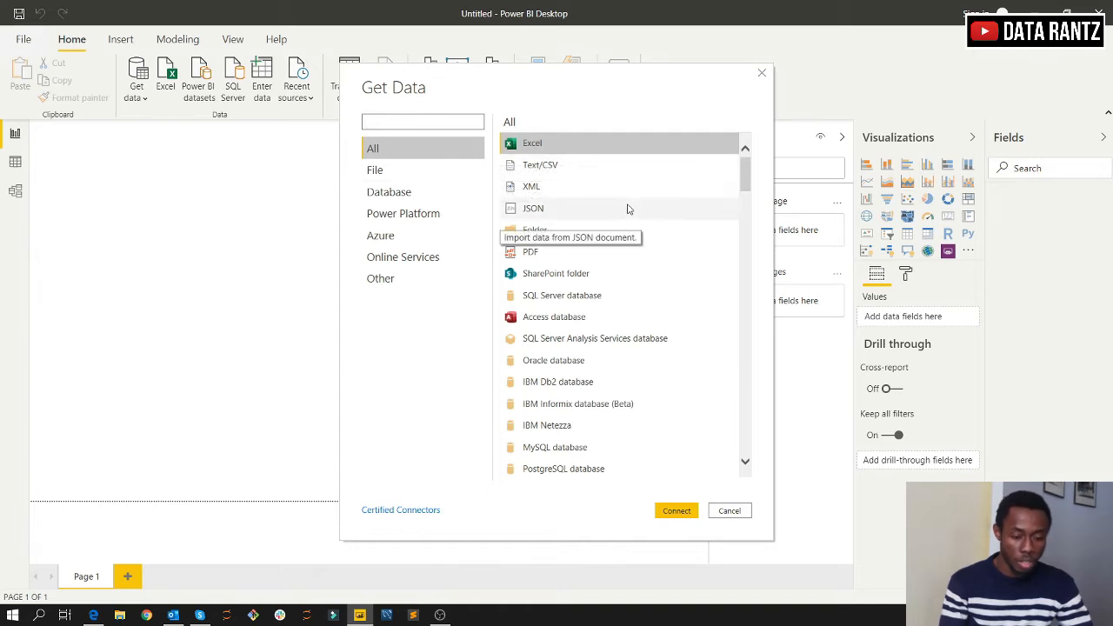
# - Look through the complete list of data connectors, from files and databases to online services
pyautogui.scroll(-3, 626, 209)
pyautogui.scroll(-6, 629, 209)
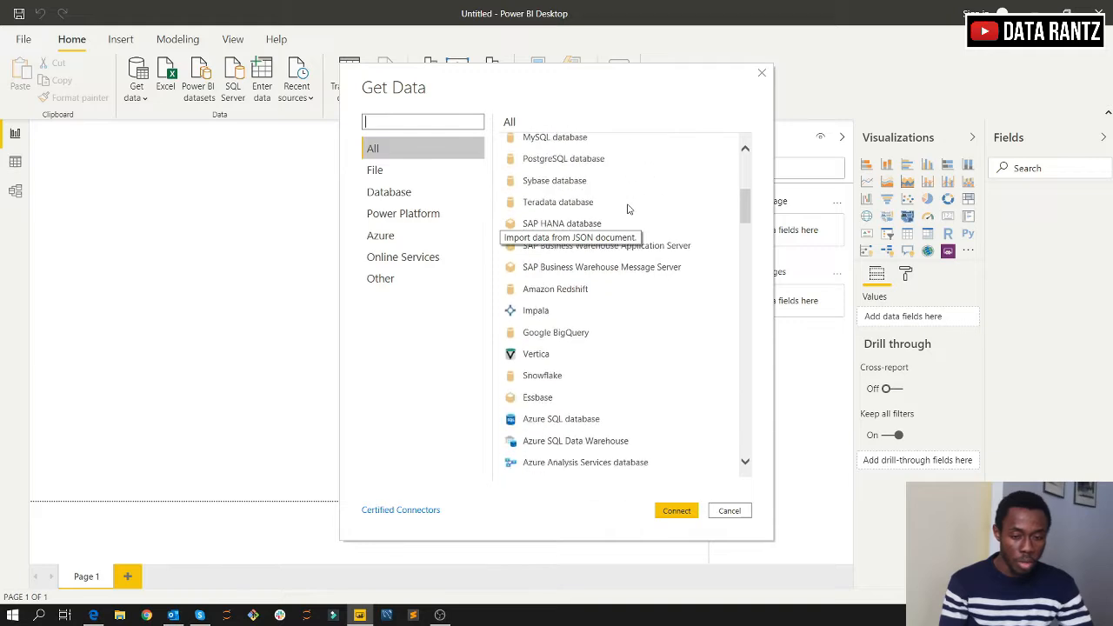
pyautogui.scroll(-8, 629, 208)
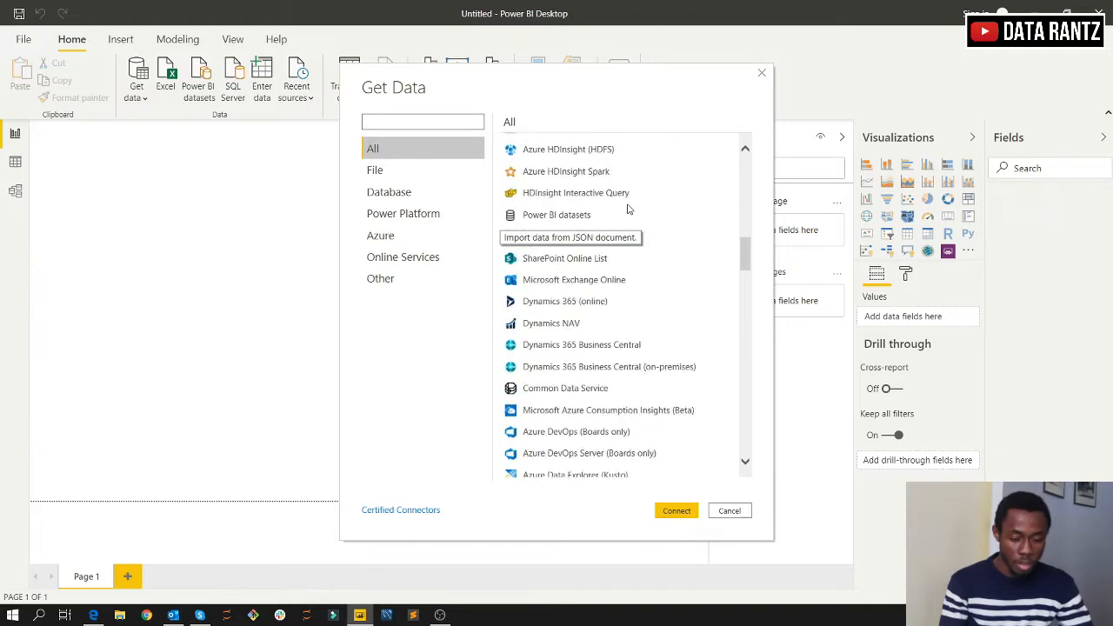
pyautogui.scroll(-8, 626, 210)
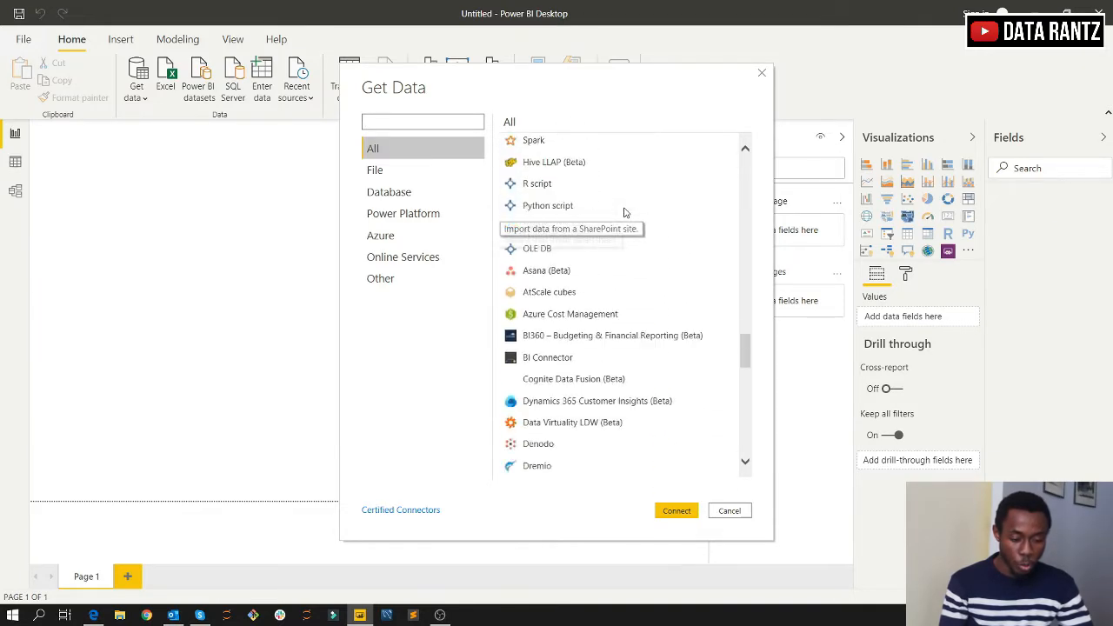
pyautogui.scroll(-8, 623, 213)
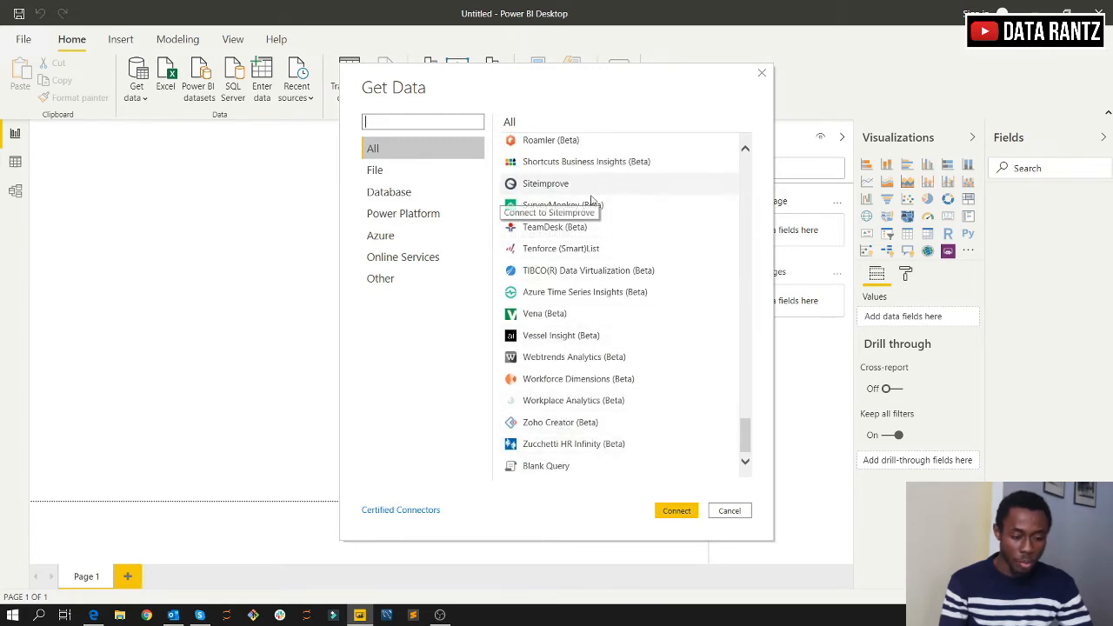
pyautogui.scroll(6, 591, 200)
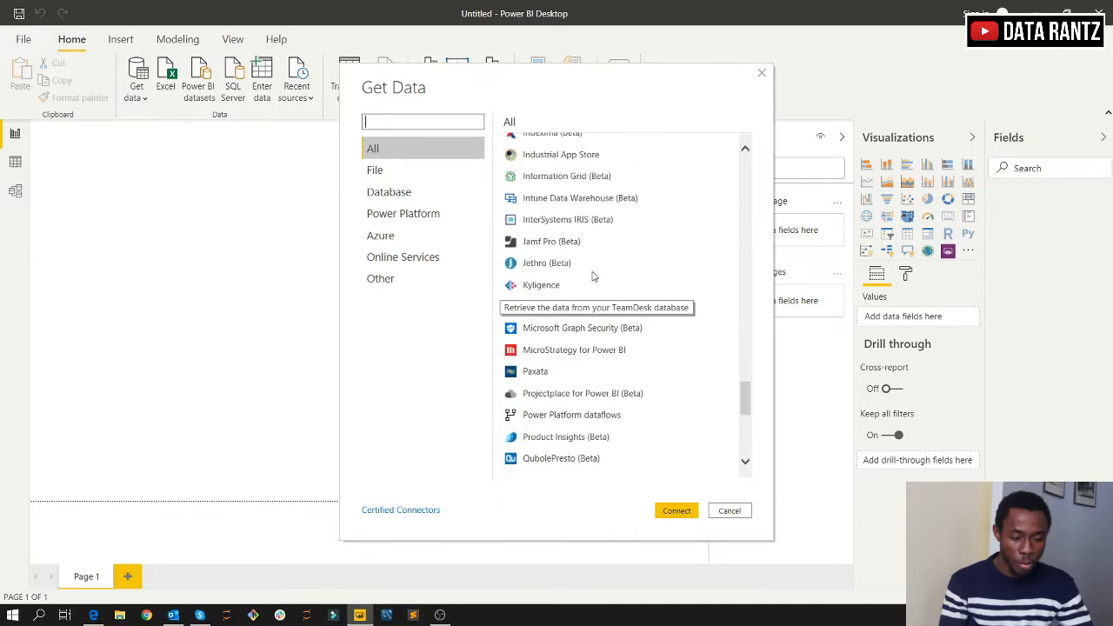
pyautogui.scroll(10, 594, 276)
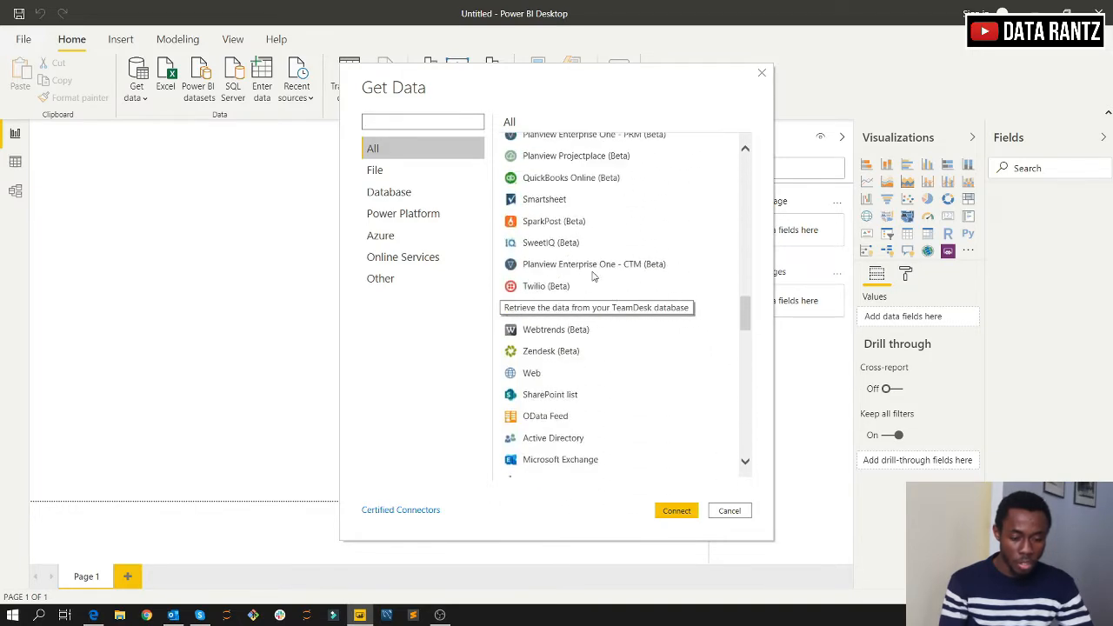
pyautogui.scroll(15, 594, 277)
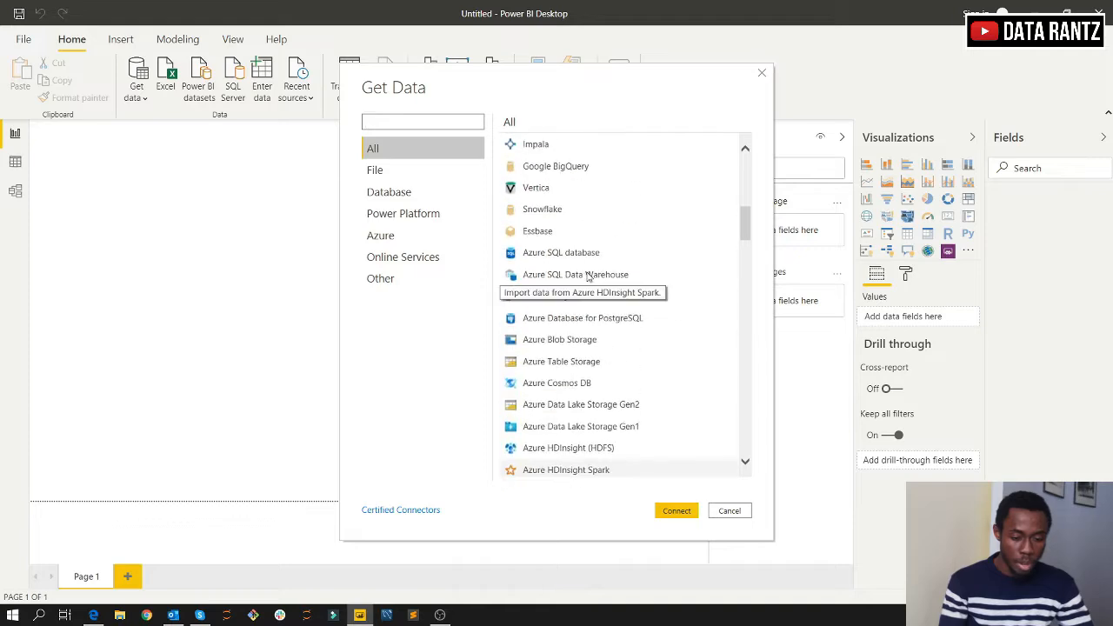
pyautogui.scroll(3, 588, 277)
pyautogui.scroll(-5, 574, 313)
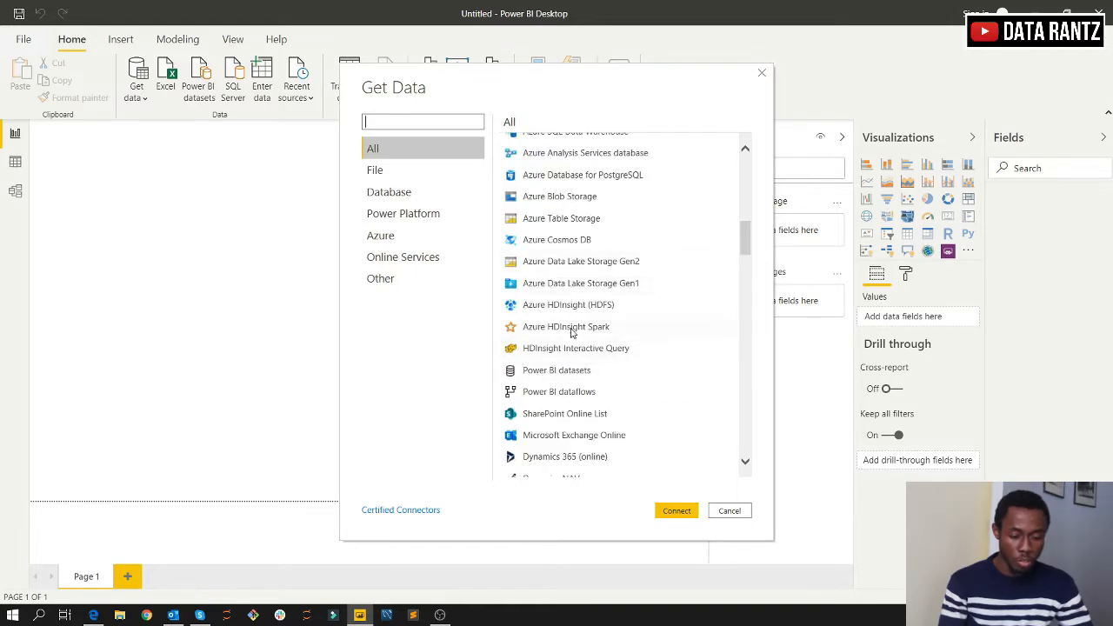
pyautogui.scroll(10, 572, 332)
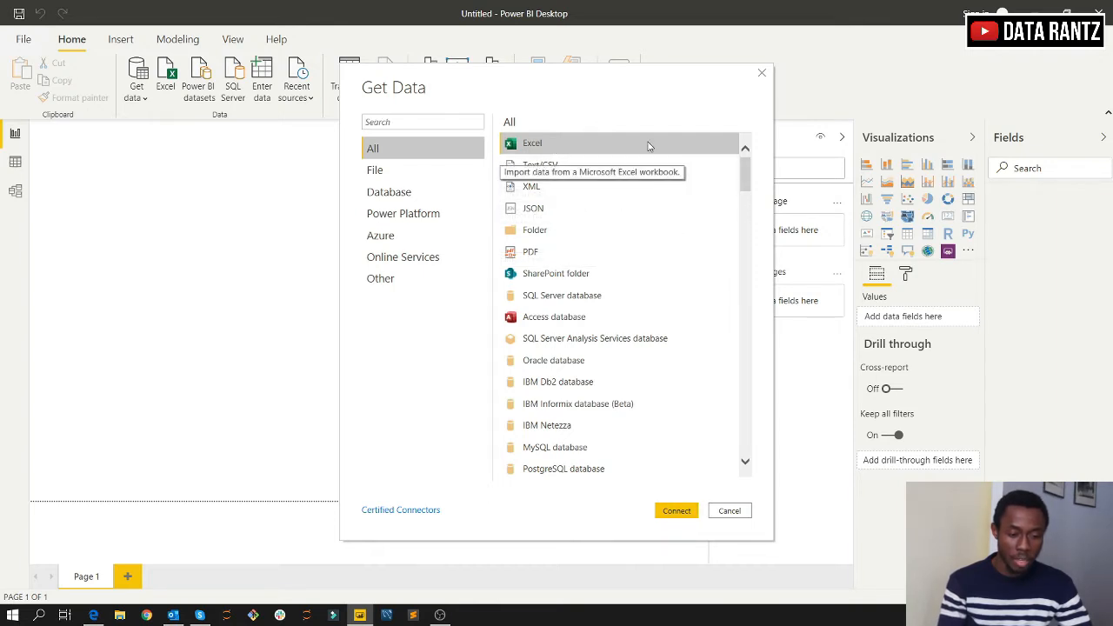
# - Connect to the Excel workbook "Sample - Superstore" in the Data folder on the Desktop
pyautogui.click(677, 515)
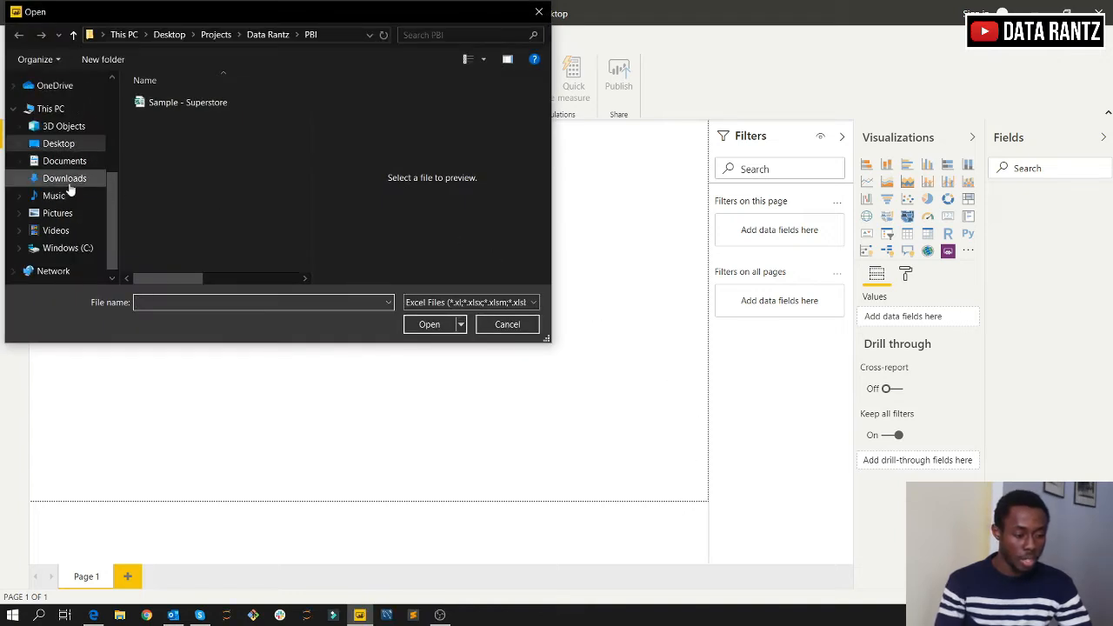
pyautogui.click(59, 146)
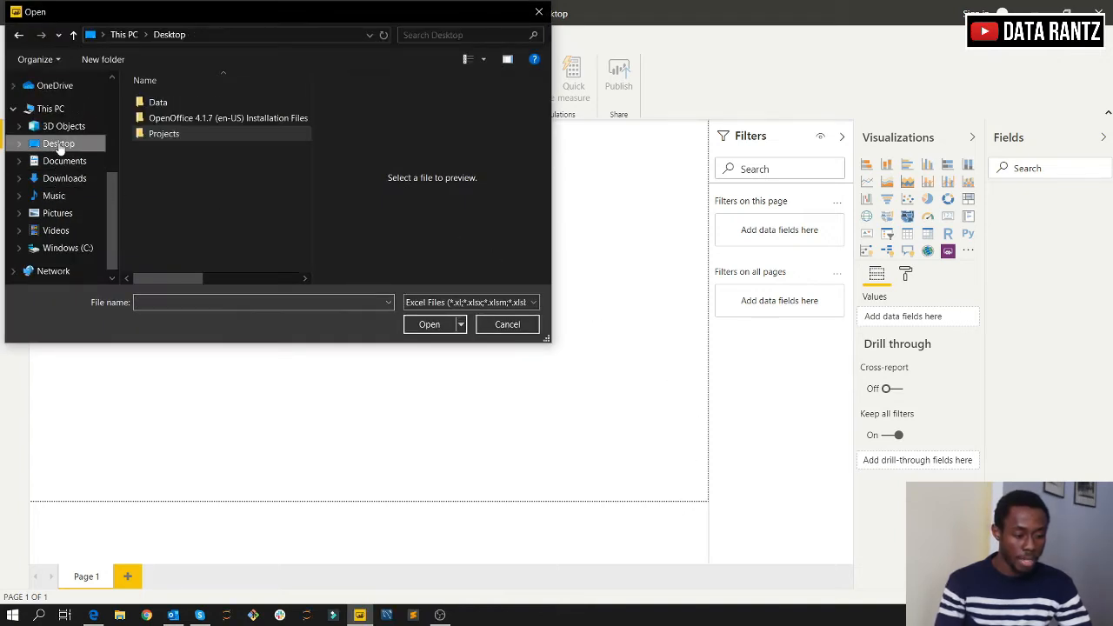
pyautogui.doubleClick(156, 104)
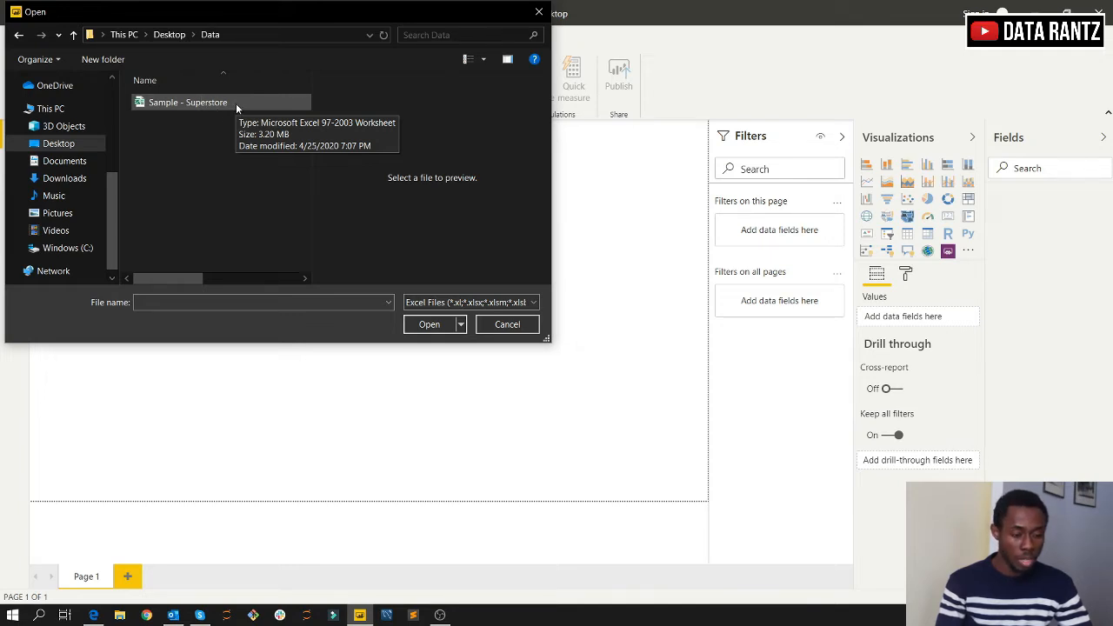
pyautogui.click(236, 103)
pyautogui.click(417, 329)
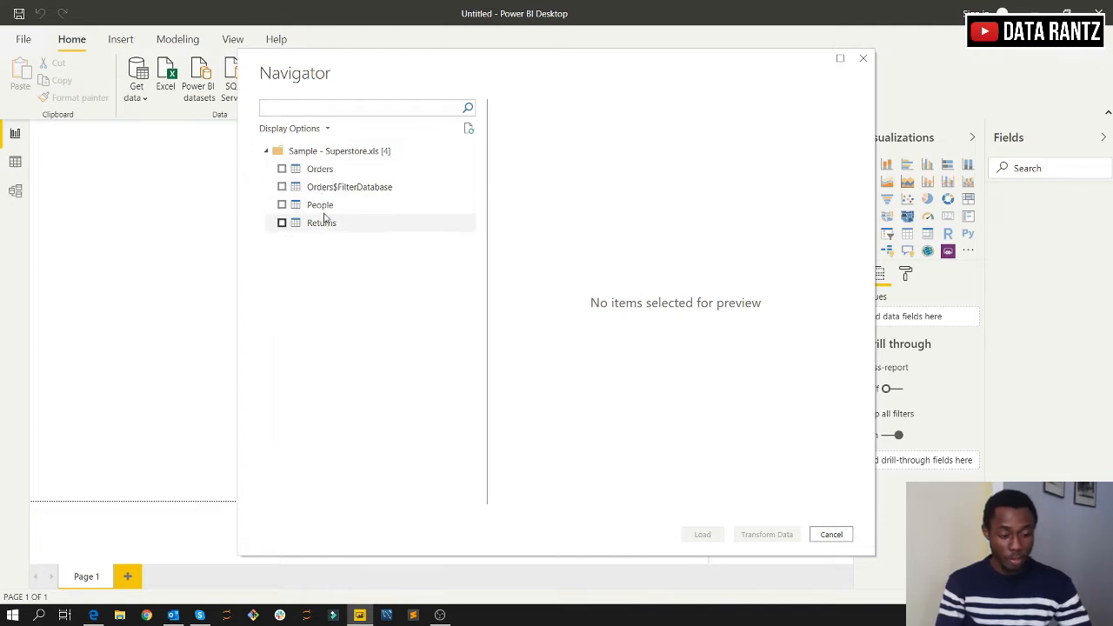
# - Preview the contents of the Orders, Orders$FilterDatabase, People and Returns tables in the workbook
pyautogui.click(333, 172)
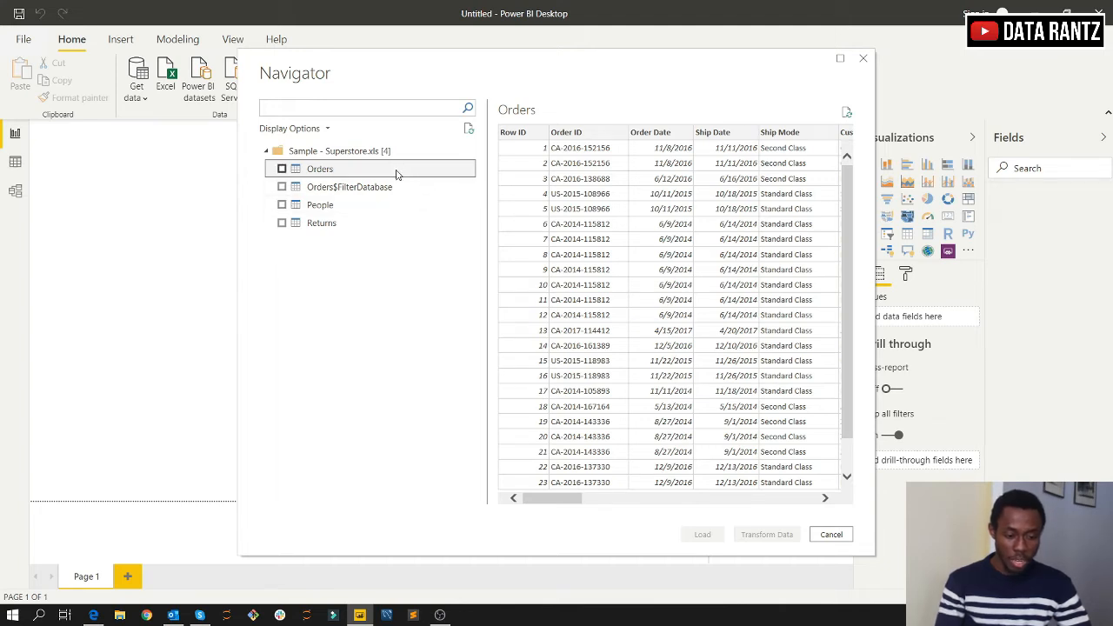
pyautogui.click(561, 499)
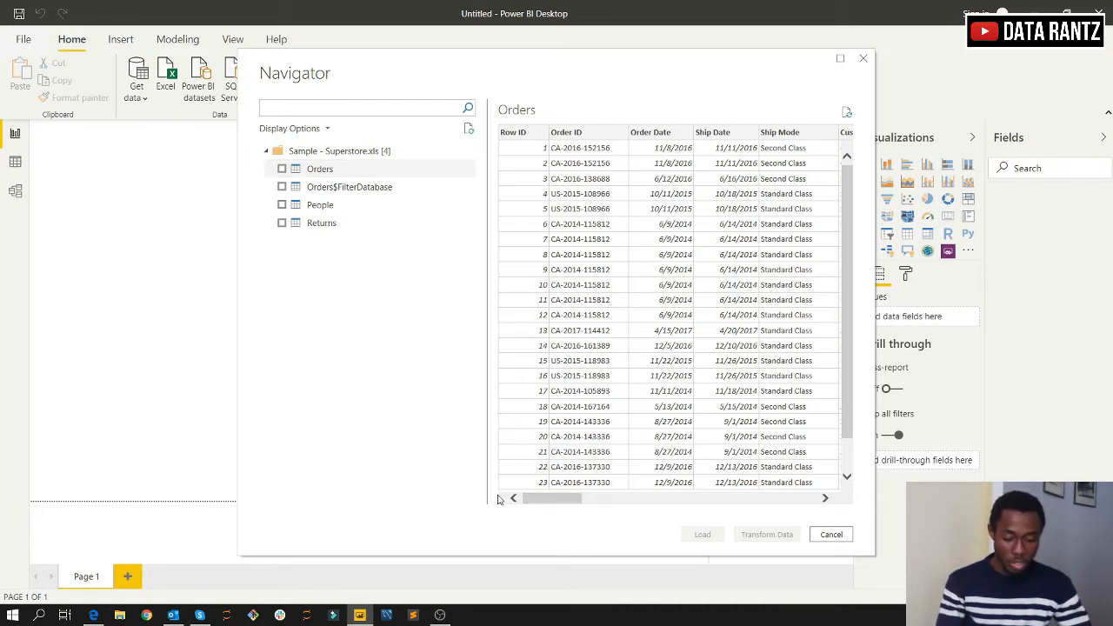
pyautogui.moveTo(561, 503); pyautogui.dragTo(809, 514)
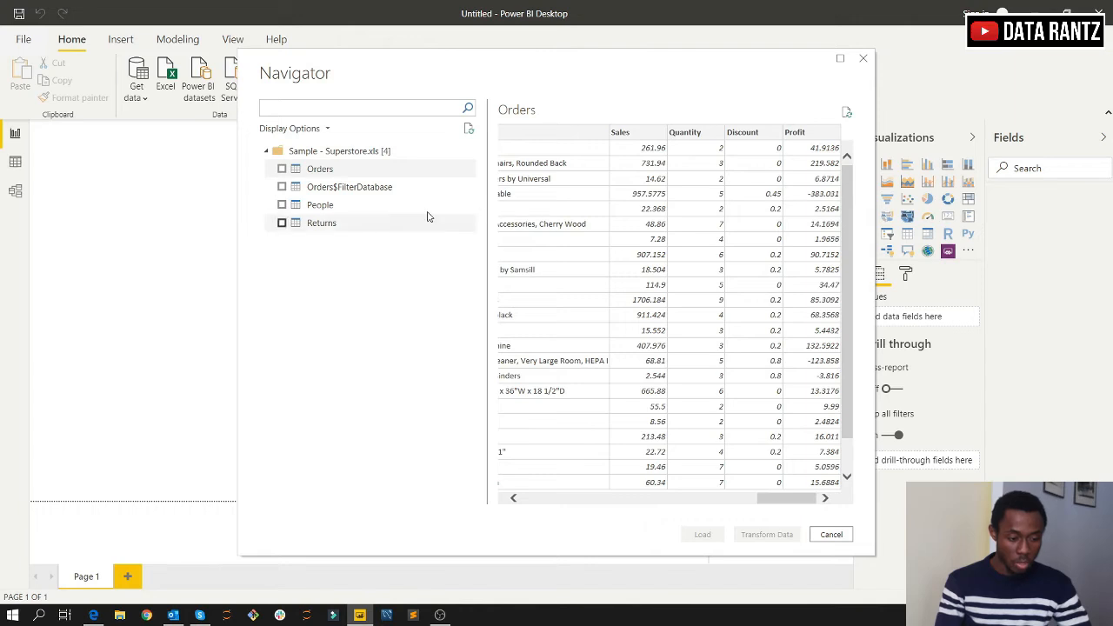
pyautogui.click(381, 193)
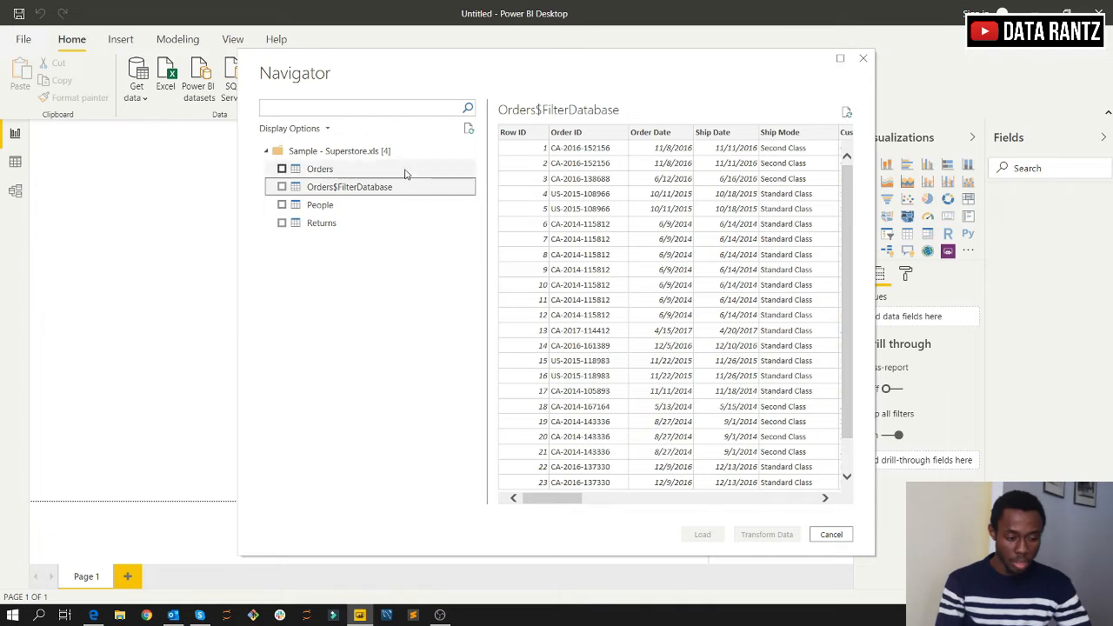
pyautogui.click(363, 211)
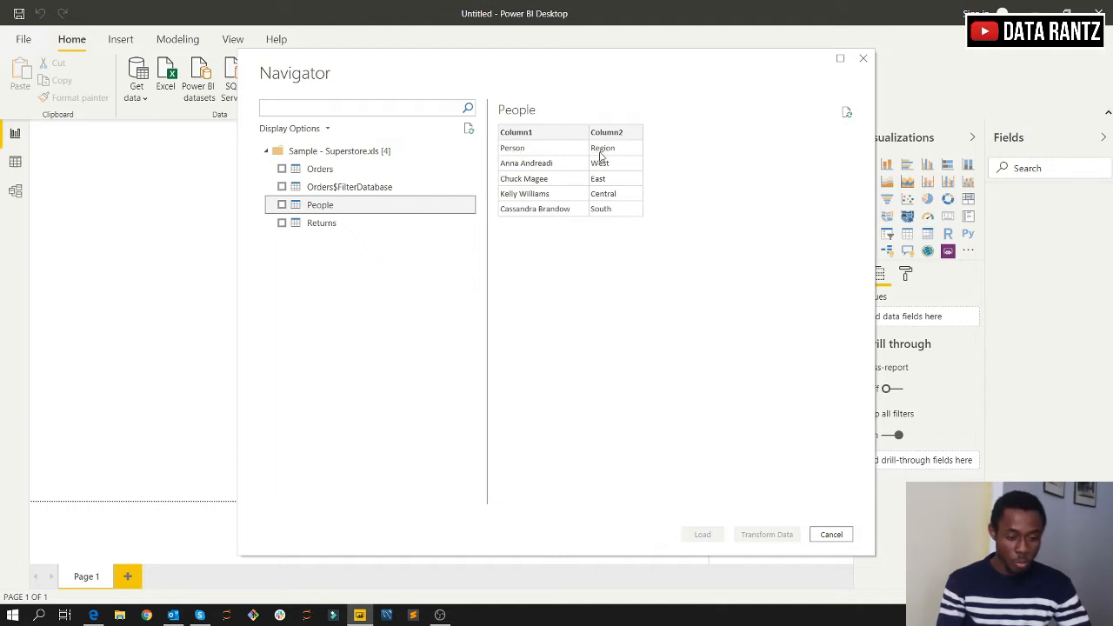
pyautogui.click(339, 224)
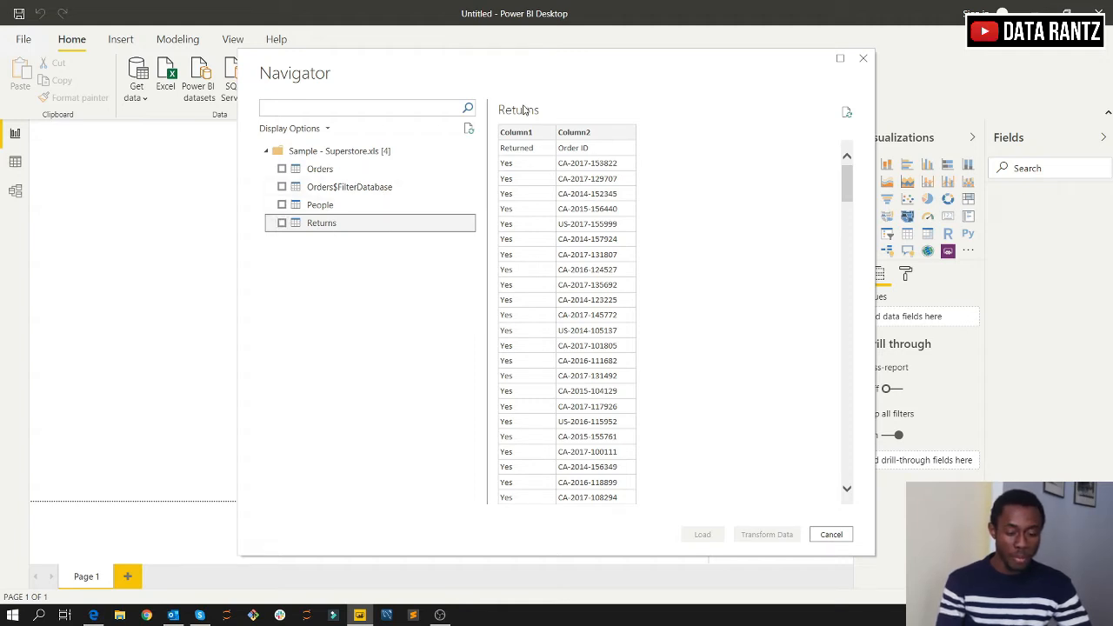
pyautogui.scroll(-10, 724, 248)
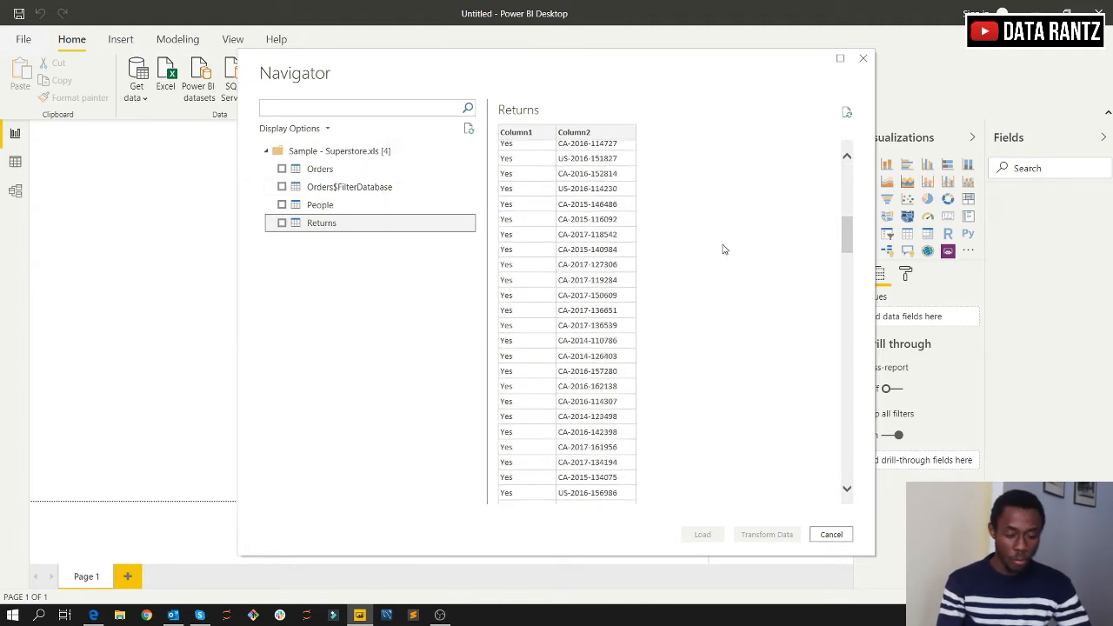
pyautogui.scroll(10, 721, 247)
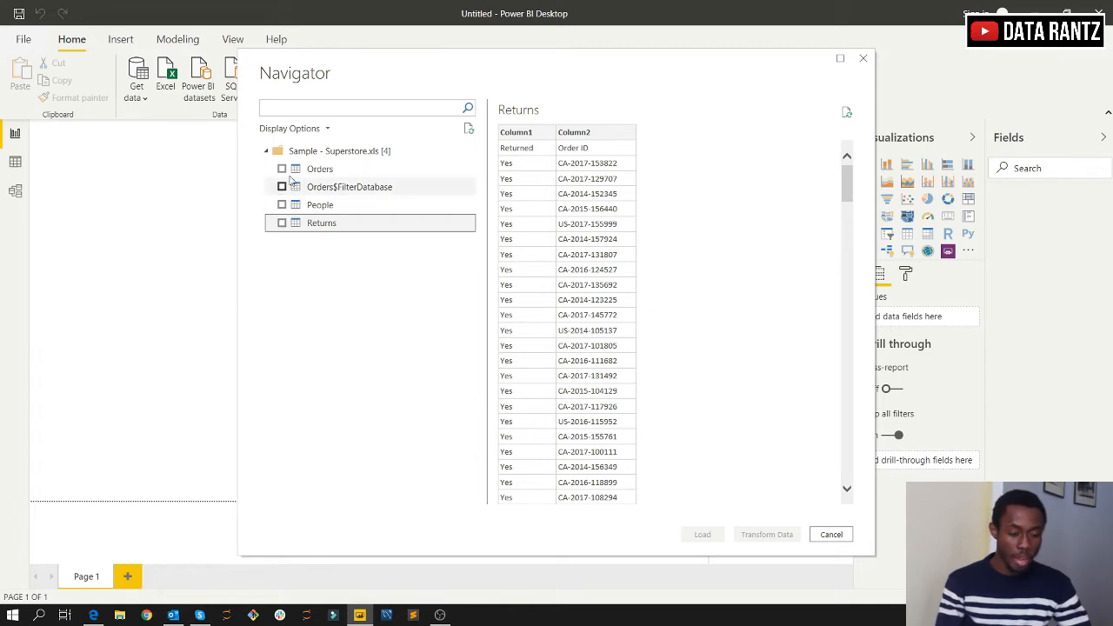
# - Include the Orders, People and Returns tables and open them in Power Query Editor for transformation
pyautogui.click(281, 170)
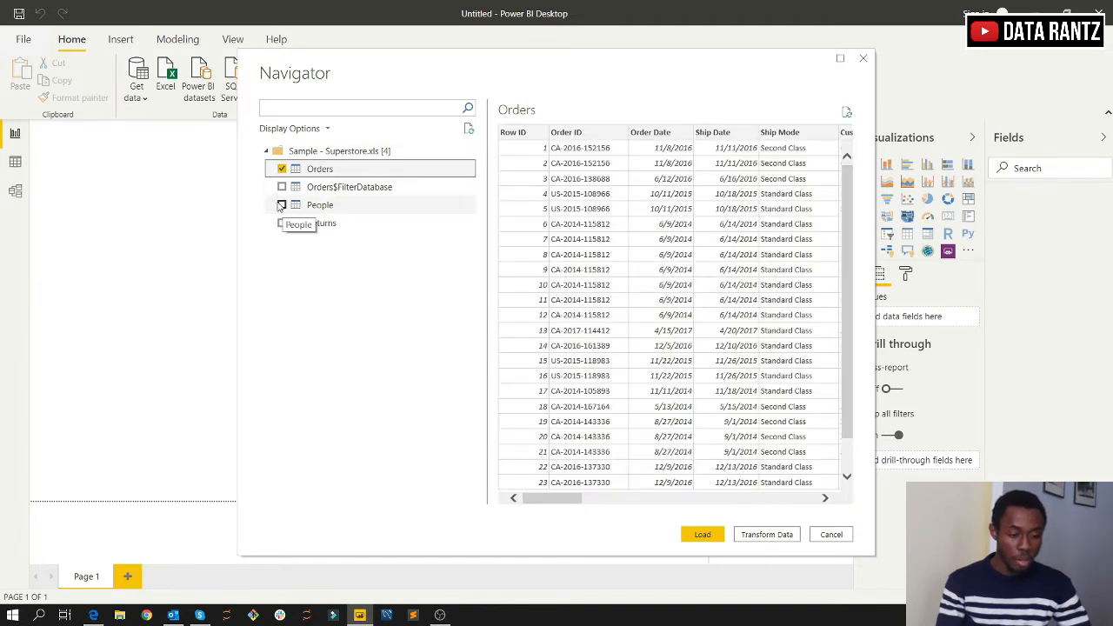
pyautogui.click(281, 205)
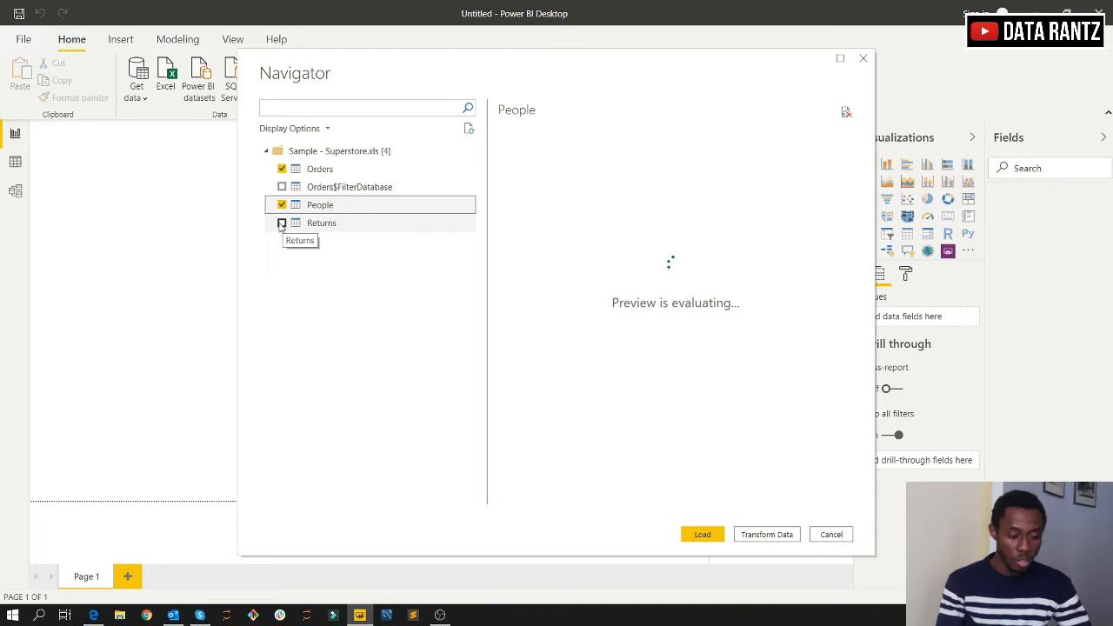
pyautogui.click(281, 224)
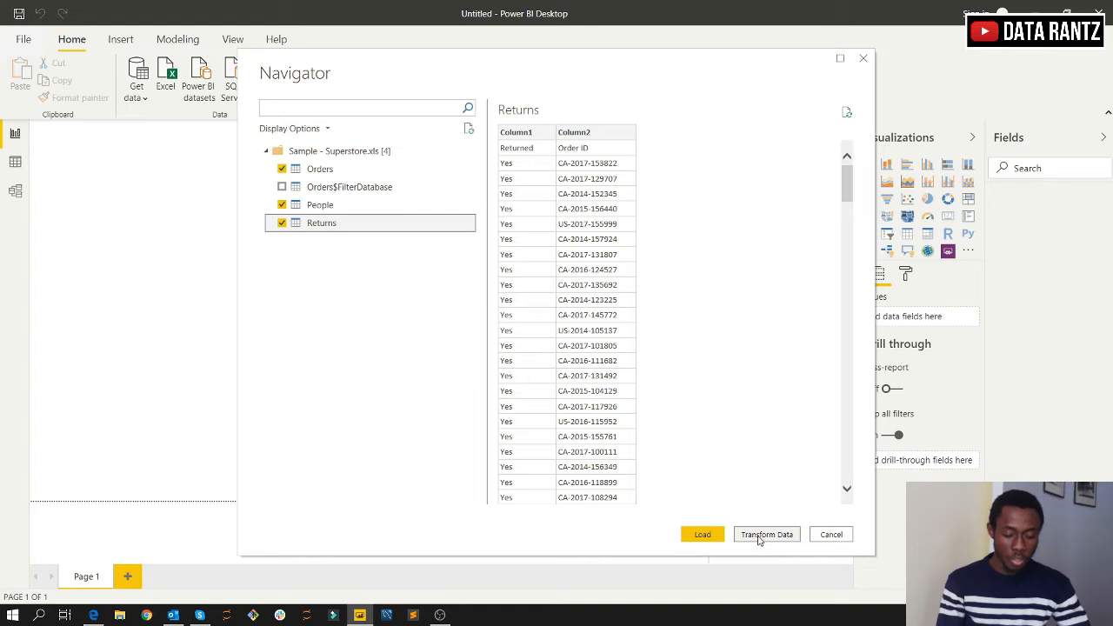
pyautogui.click(759, 537)
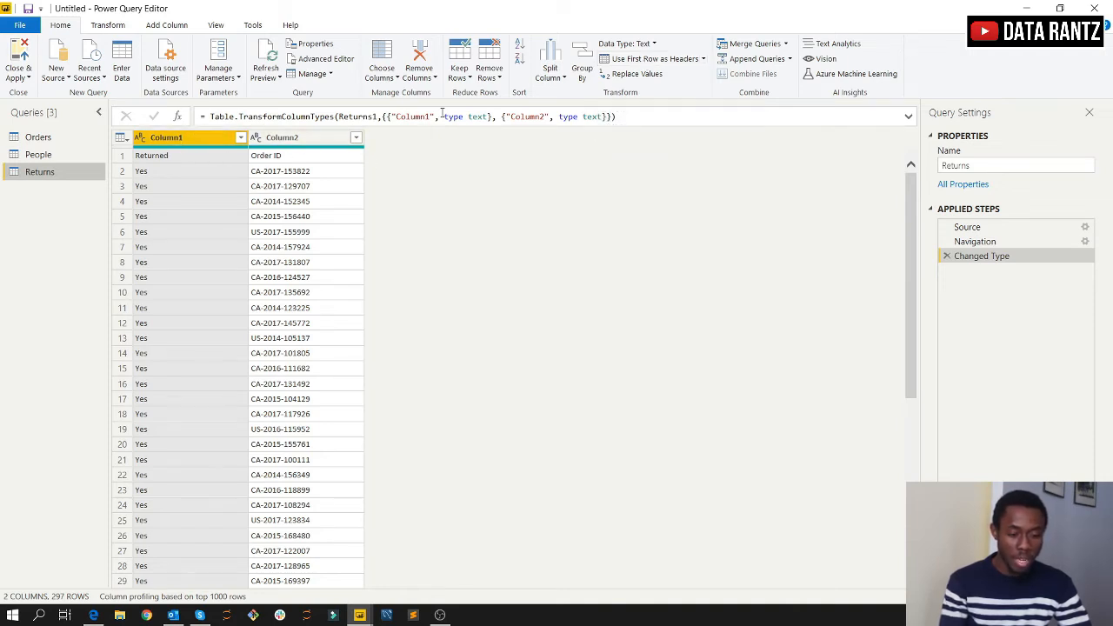
# - Promote the first row to column headers in the Returns query and in the People query
pyautogui.click(651, 59)
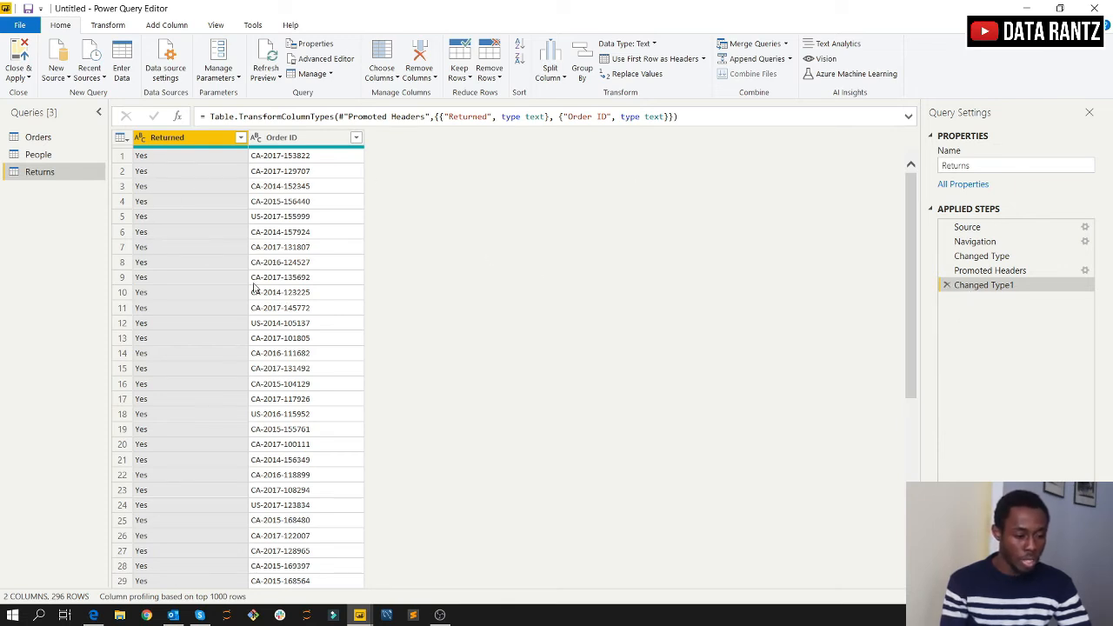
pyautogui.scroll(-13, 220, 231)
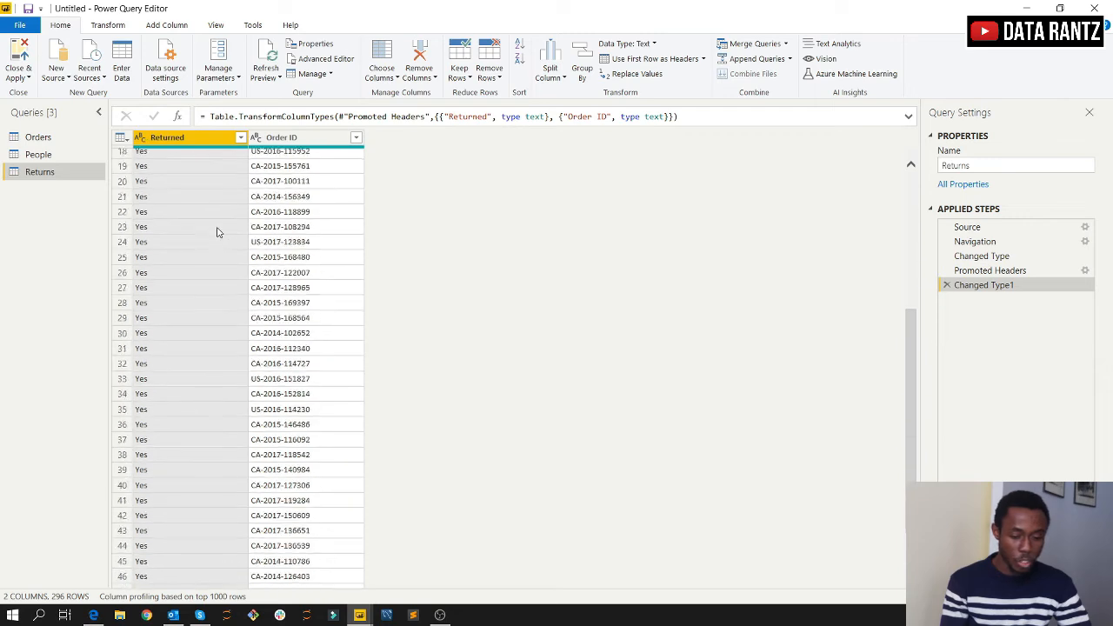
pyautogui.scroll(13, 205, 239)
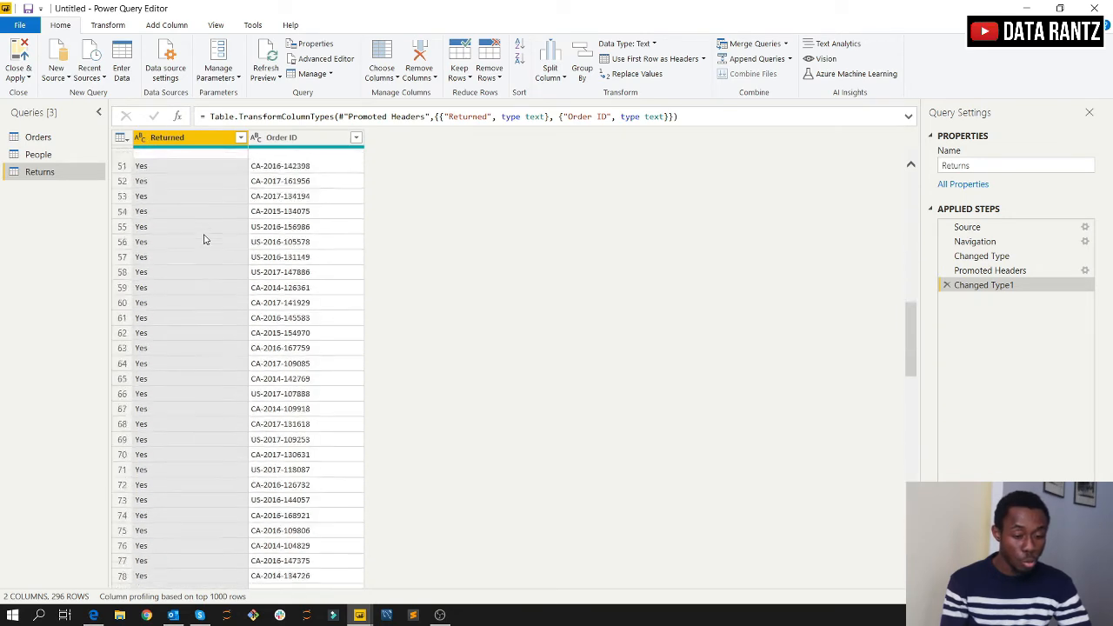
pyautogui.click(30, 157)
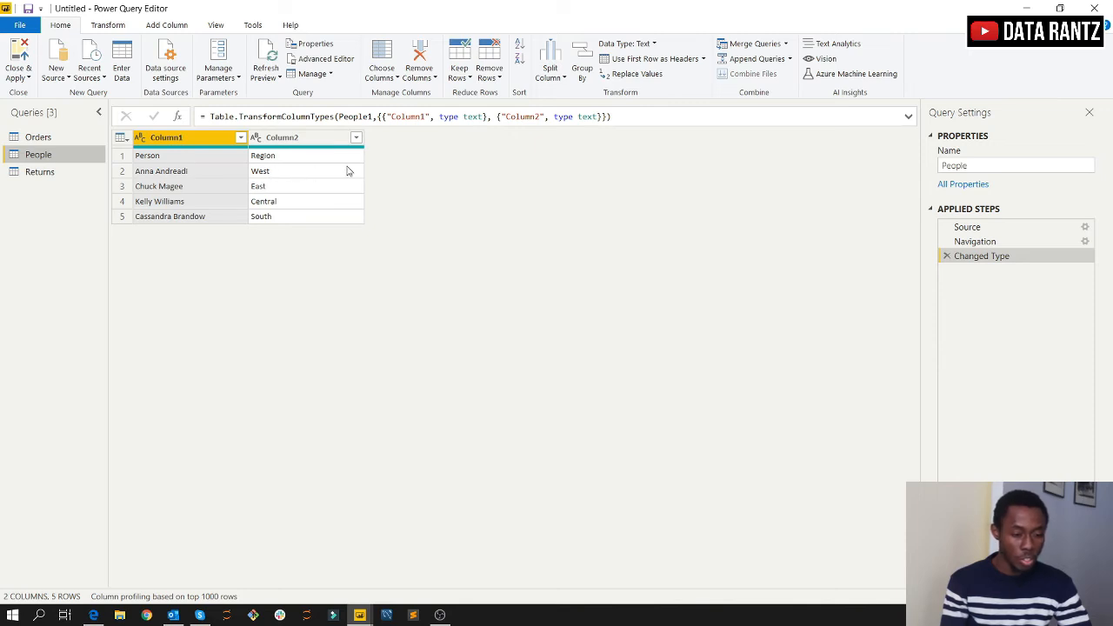
pyautogui.click(661, 62)
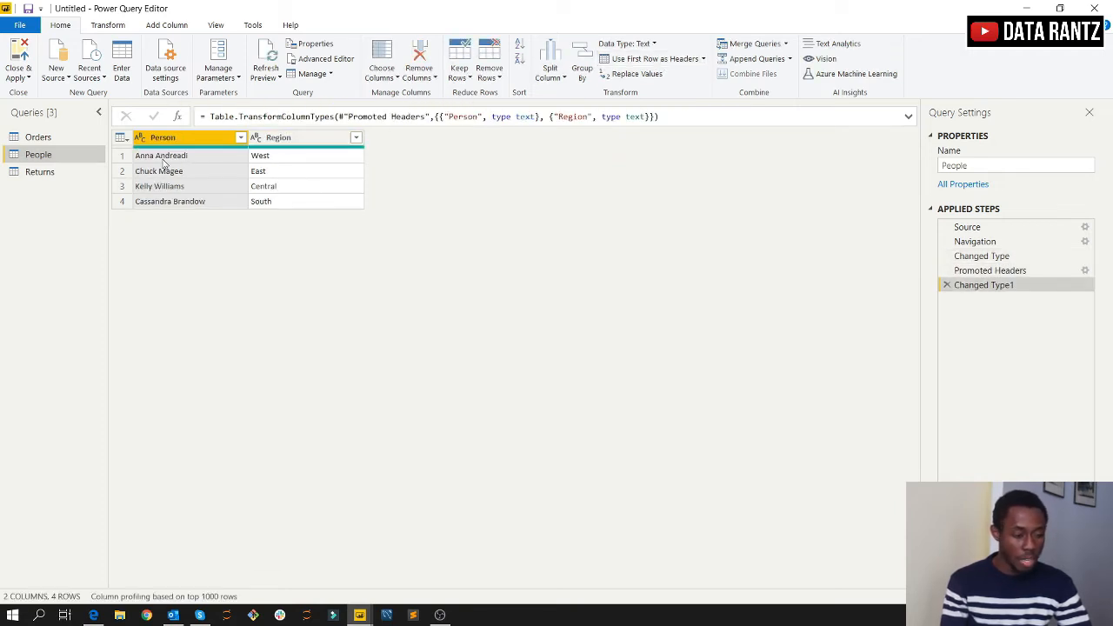
# - Display the Orders query and check its column headers and data types
pyautogui.click(38, 137)
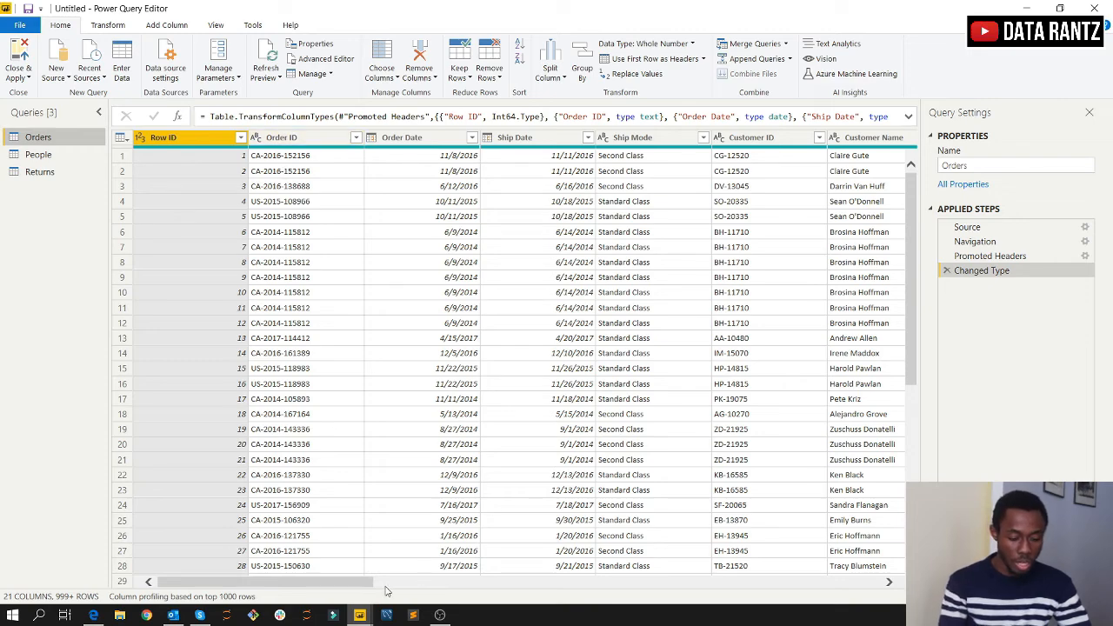
pyautogui.moveTo(345, 590); pyautogui.dragTo(280, 614)
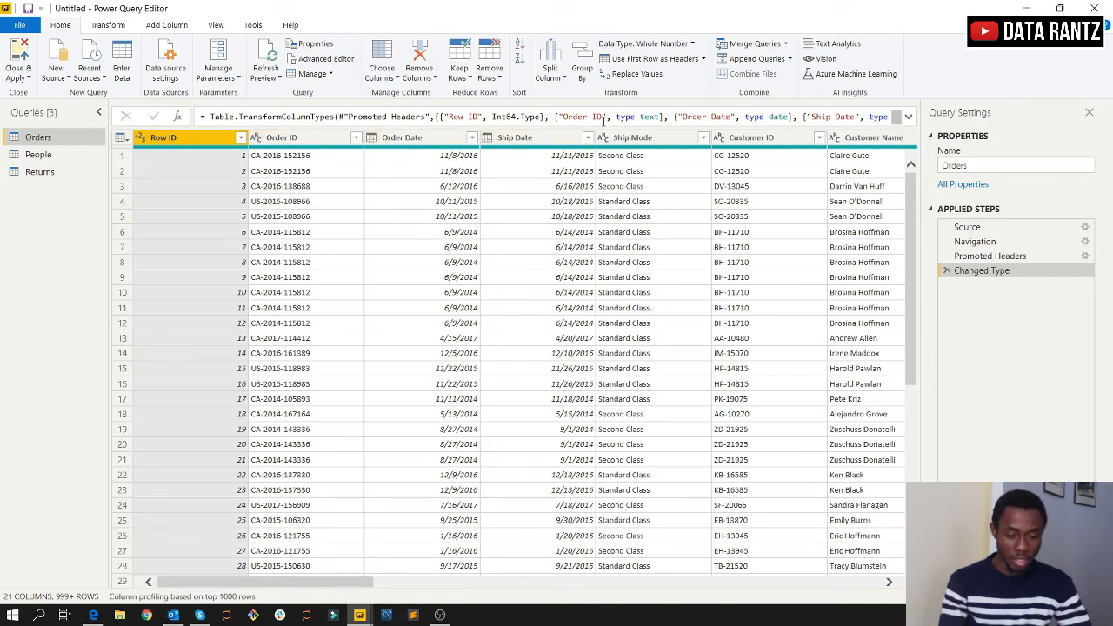
# - Examine the column data types across the Orders query, including the type options available for Row ID and Sales
pyautogui.click(139, 140)
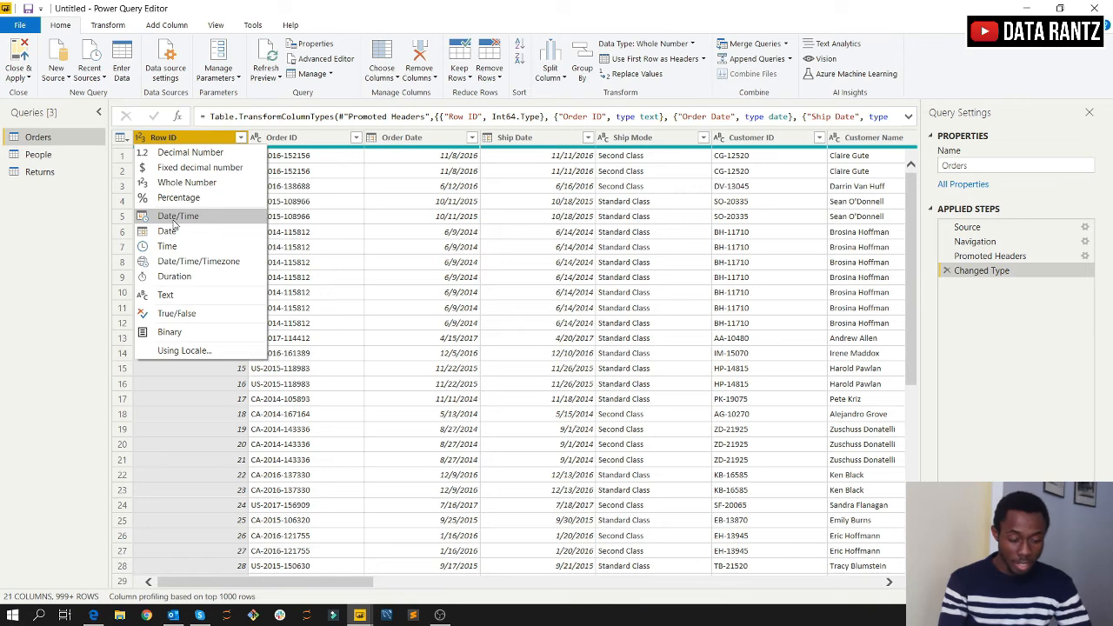
pyautogui.click(196, 141)
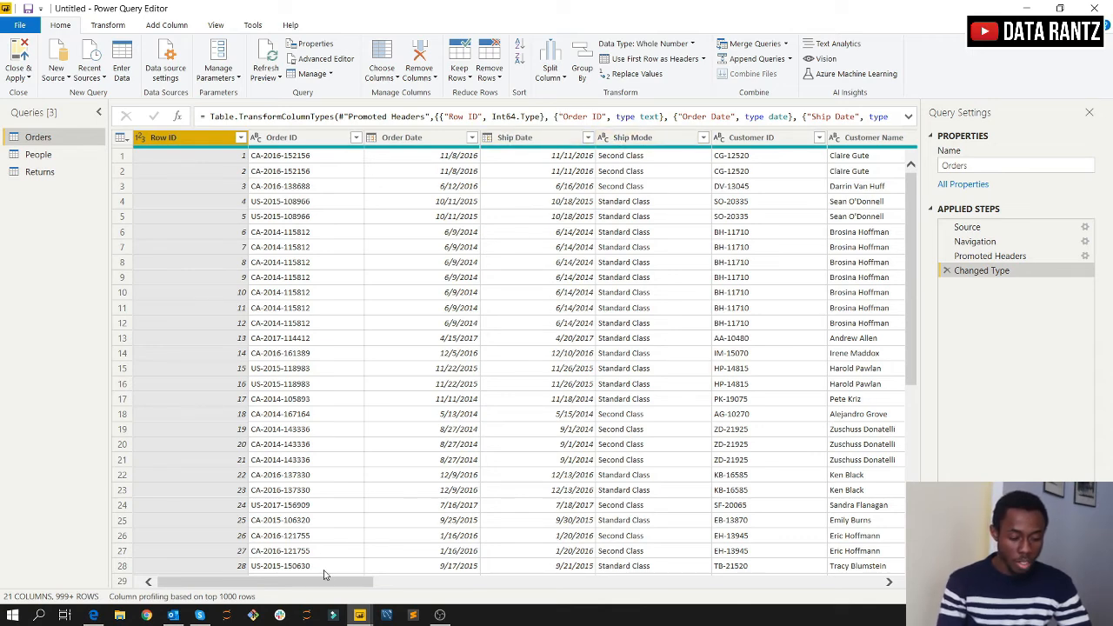
pyautogui.moveTo(328, 584); pyautogui.dragTo(471, 610)
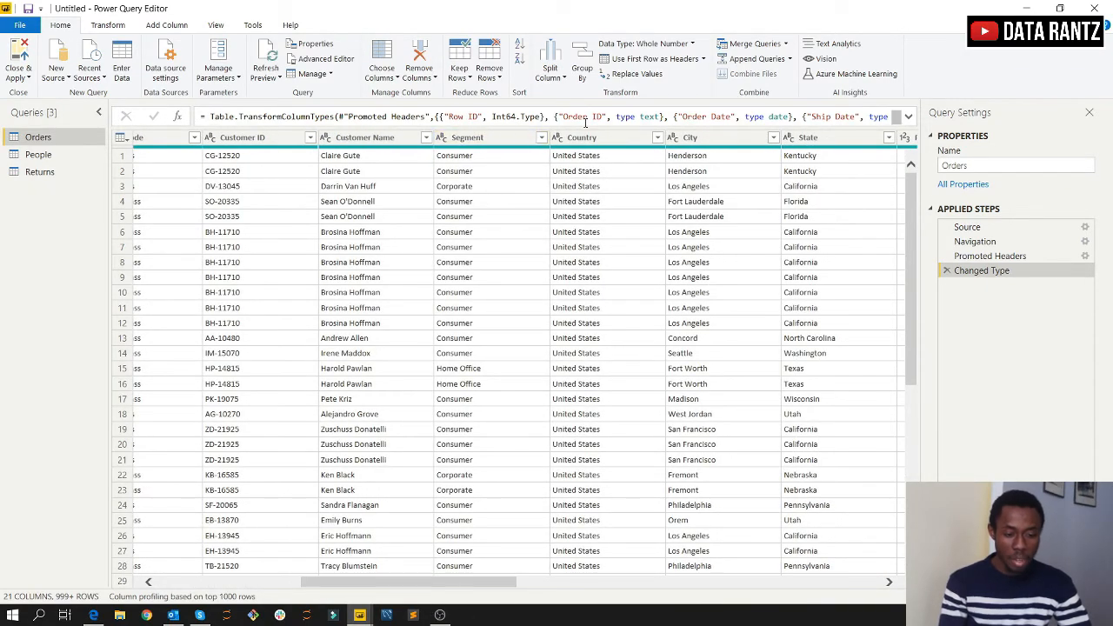
pyautogui.moveTo(424, 587); pyautogui.dragTo(755, 583)
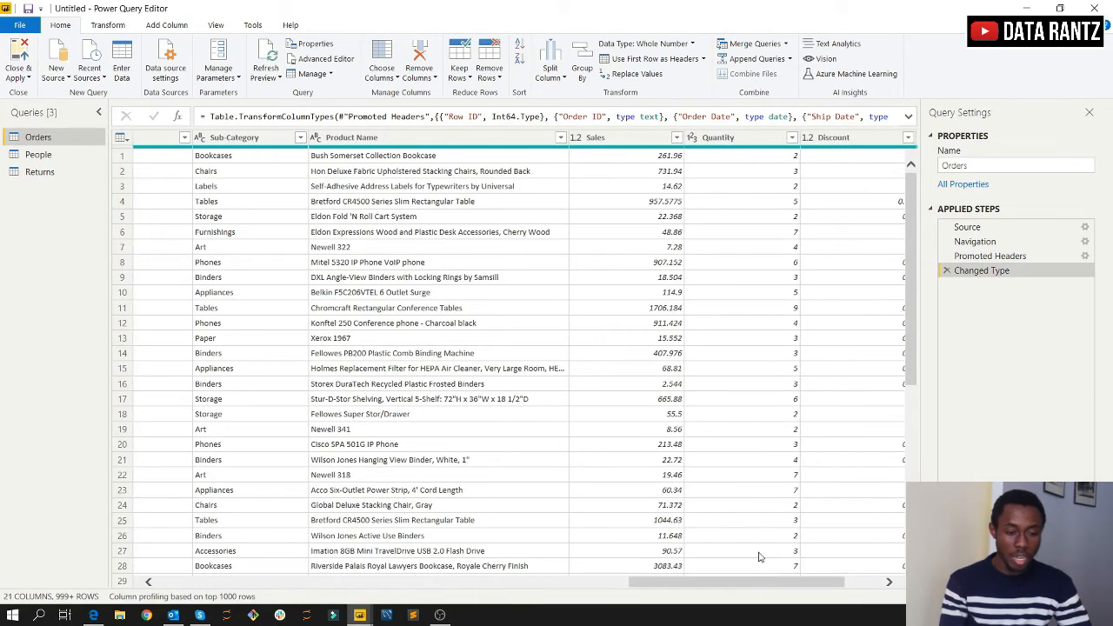
pyautogui.click(576, 142)
pyautogui.click(576, 139)
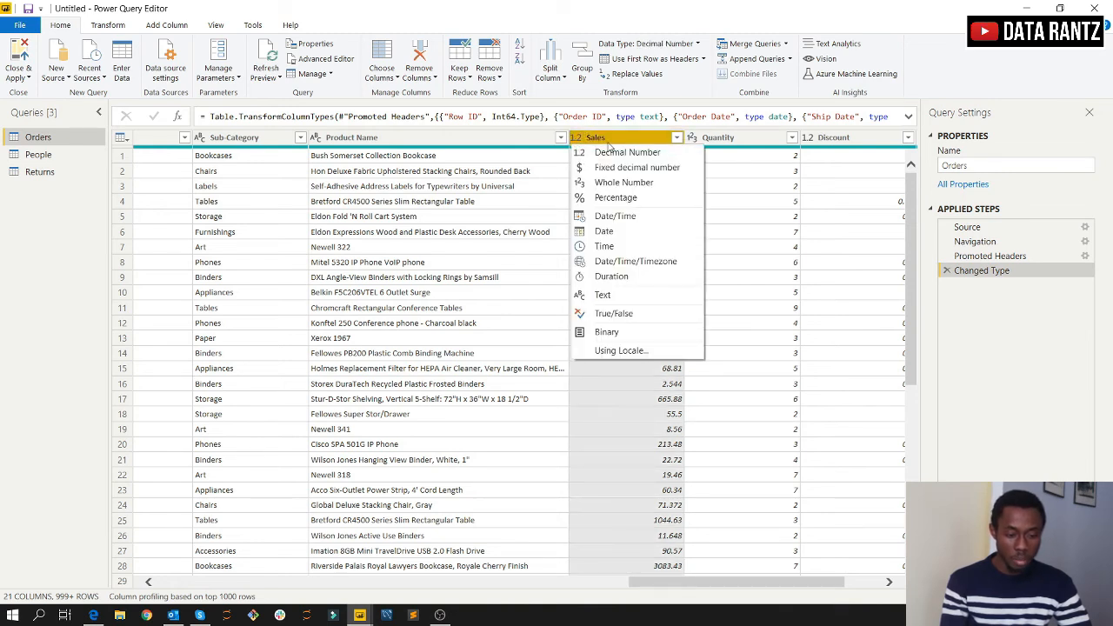
pyautogui.click(612, 142)
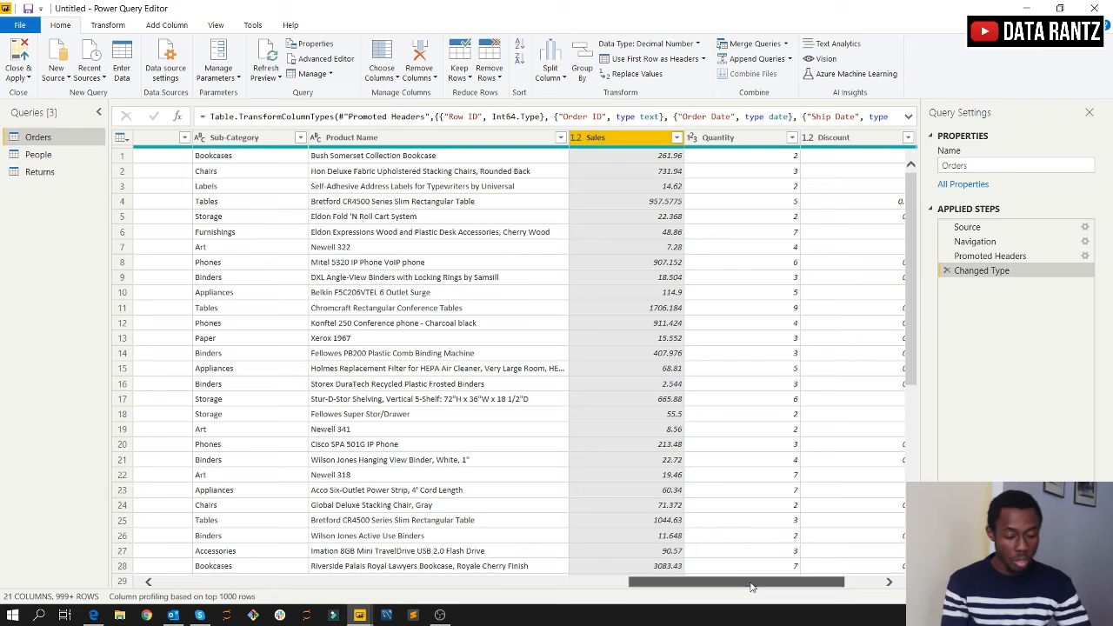
pyautogui.moveTo(752, 587); pyautogui.dragTo(795, 584)
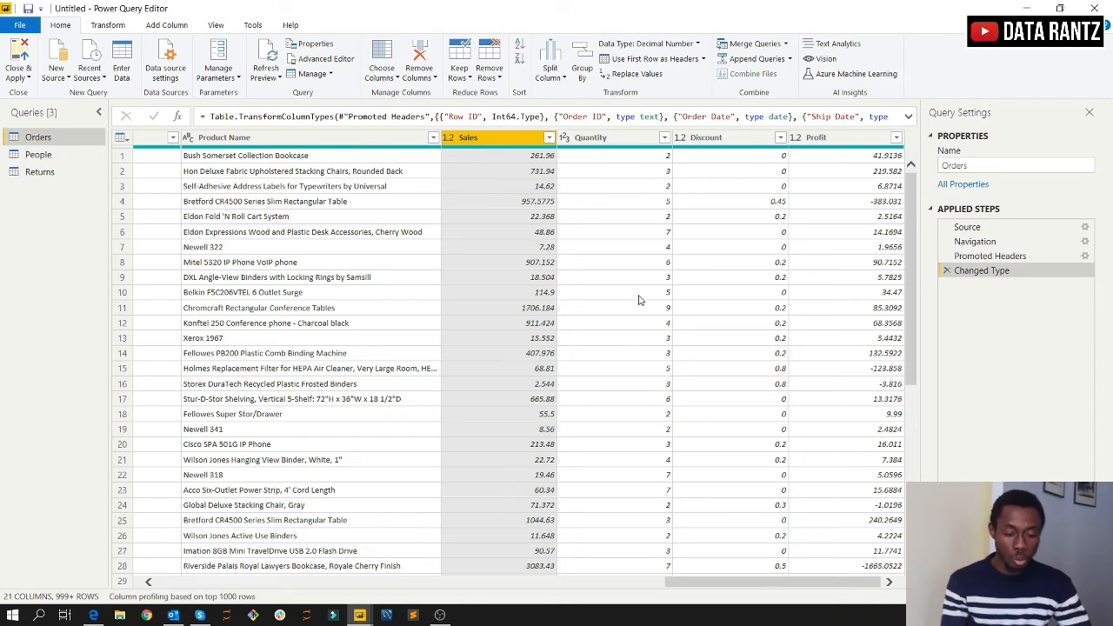
pyautogui.scroll(-1, 639, 300)
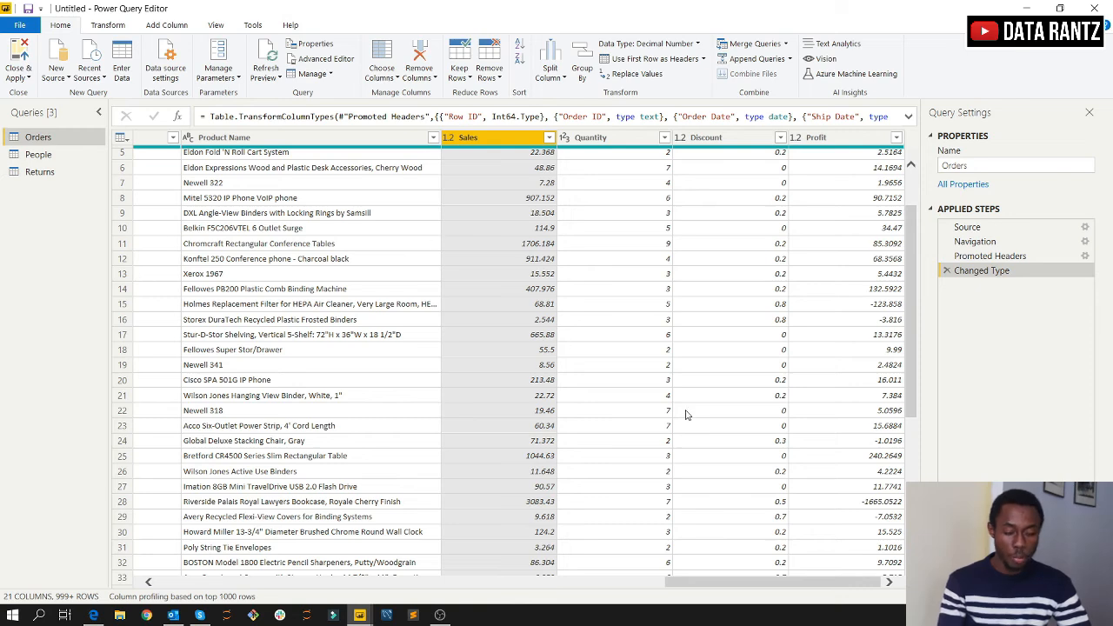
pyautogui.moveTo(758, 592); pyautogui.dragTo(522, 591)
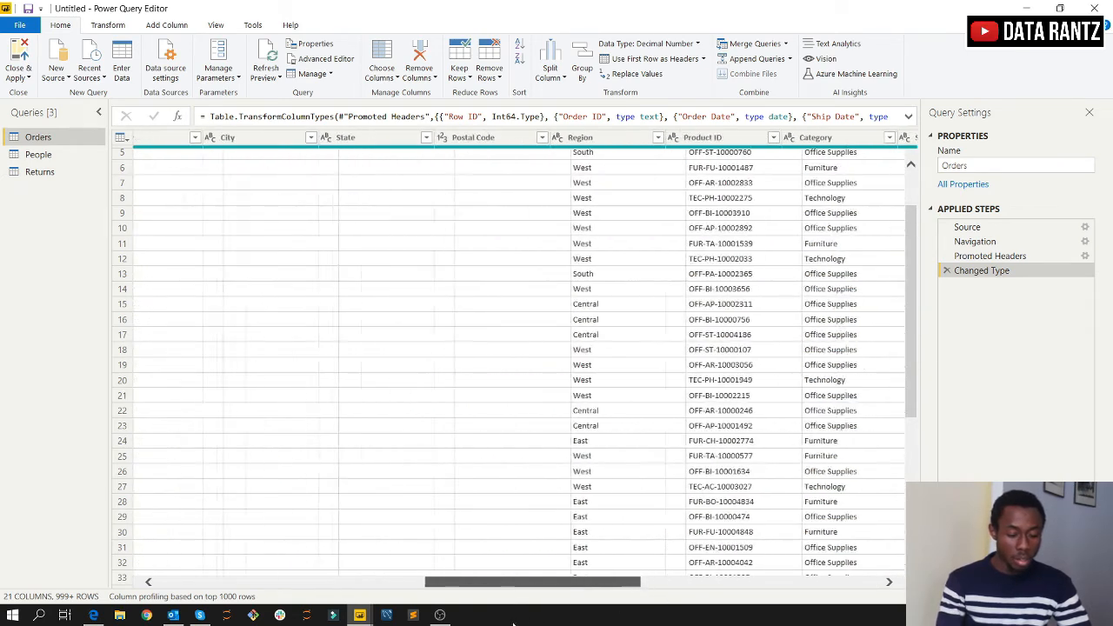
# - Close Power Query Editor and apply the changes to the Orders, People and Returns queries
pyautogui.click(39, 171)
pyautogui.click(38, 139)
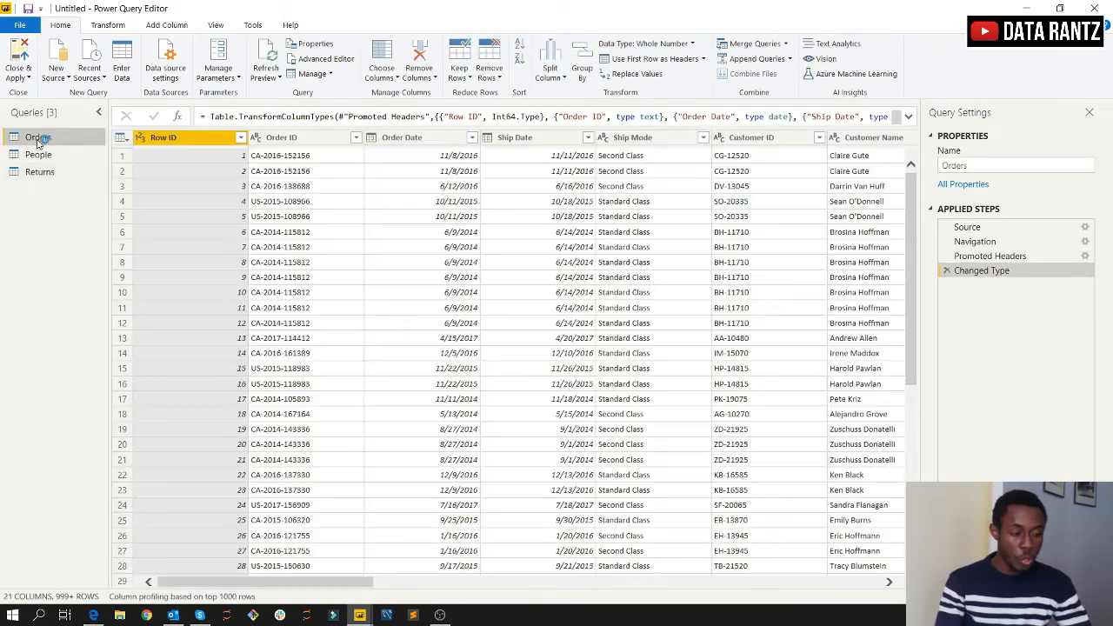
pyautogui.click(27, 78)
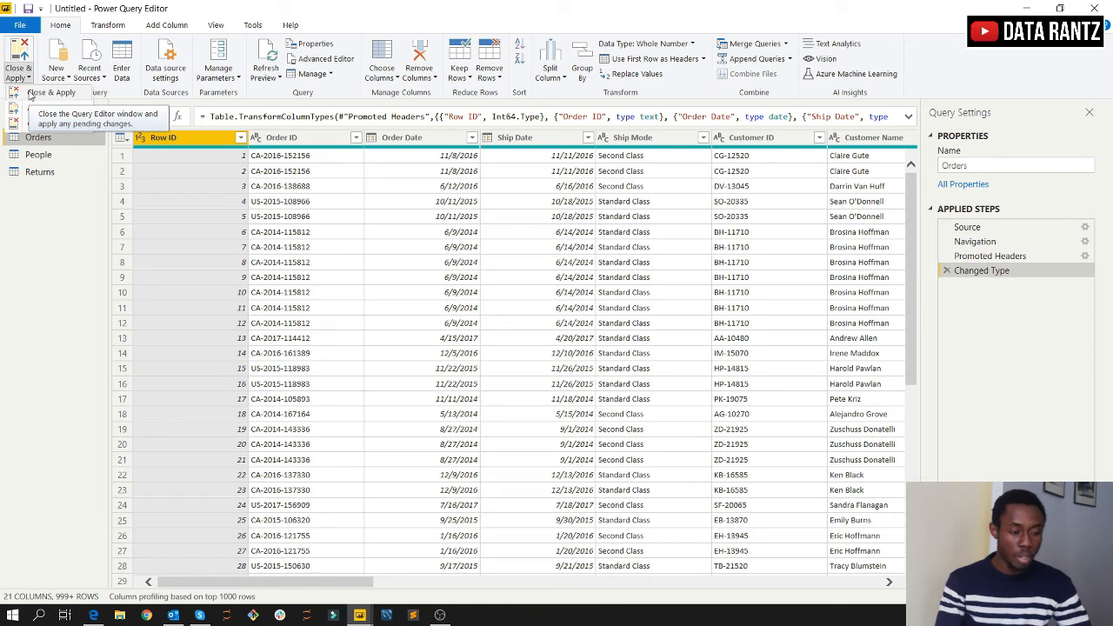
pyautogui.click(31, 95)
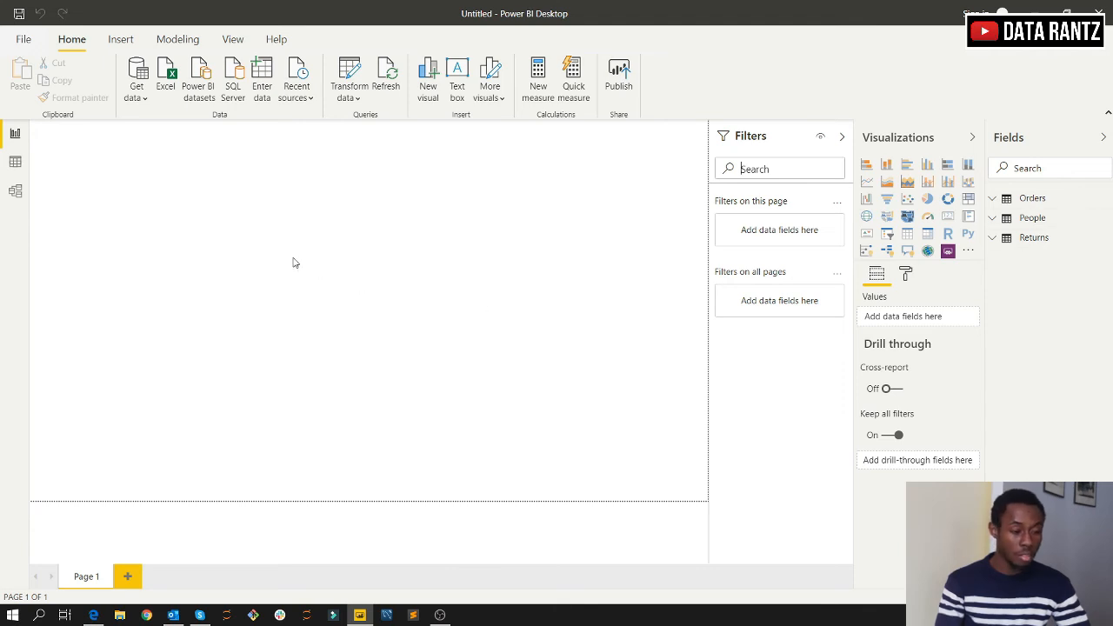
# - Connect to the Superstore CSV file in the Desktop Data folder as a Text/CSV source and open it for transformation
pyautogui.click(136, 97)
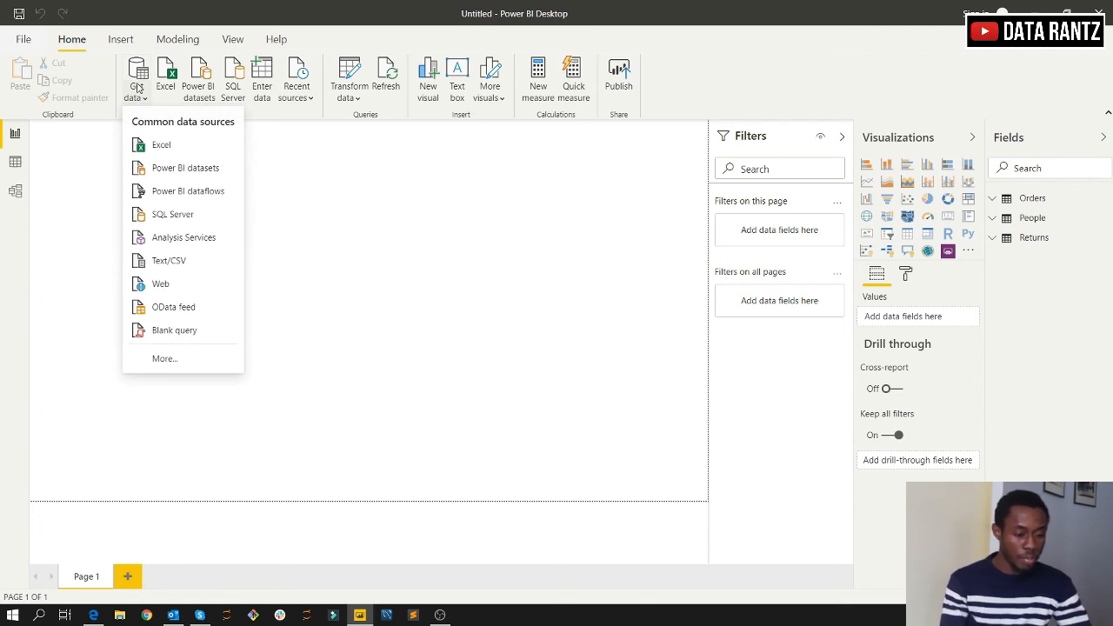
pyautogui.click(141, 76)
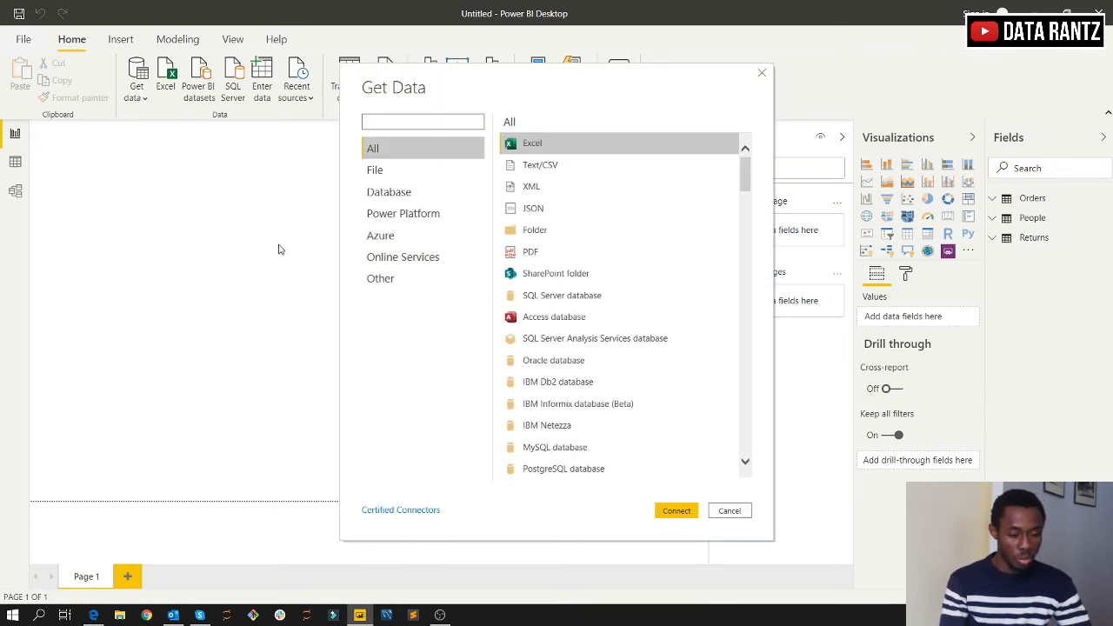
pyautogui.click(547, 170)
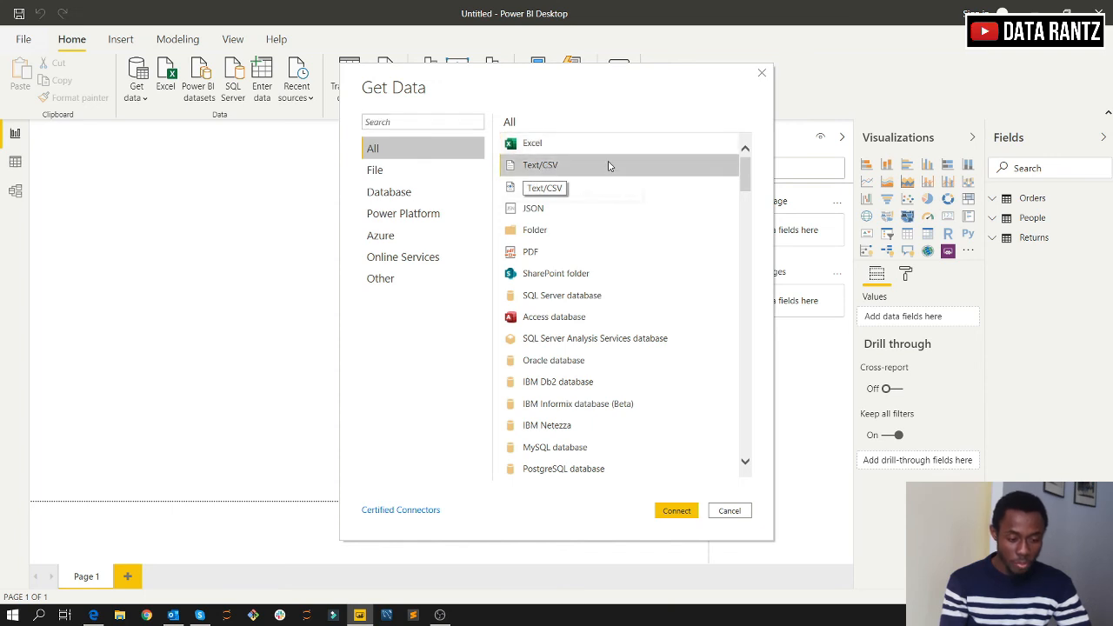
pyautogui.click(681, 517)
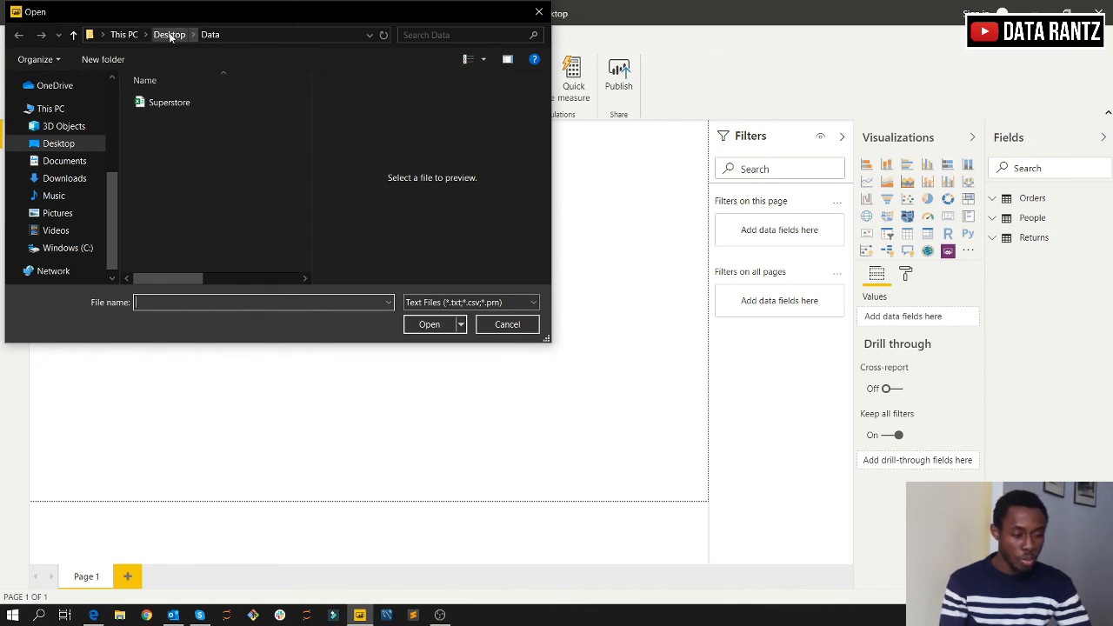
pyautogui.click(197, 102)
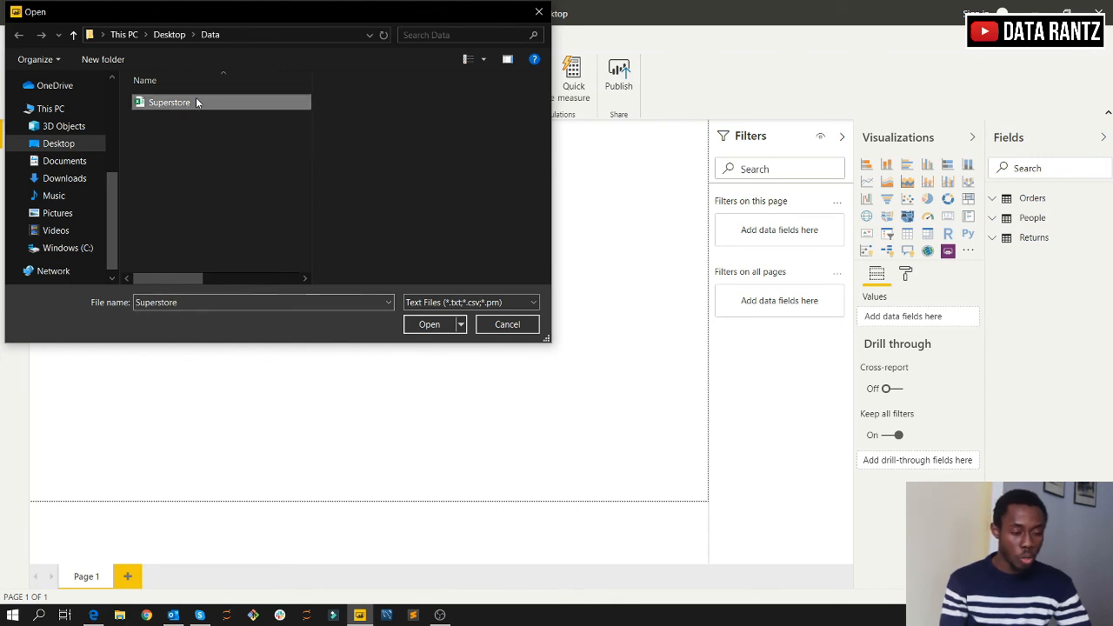
pyautogui.click(428, 324)
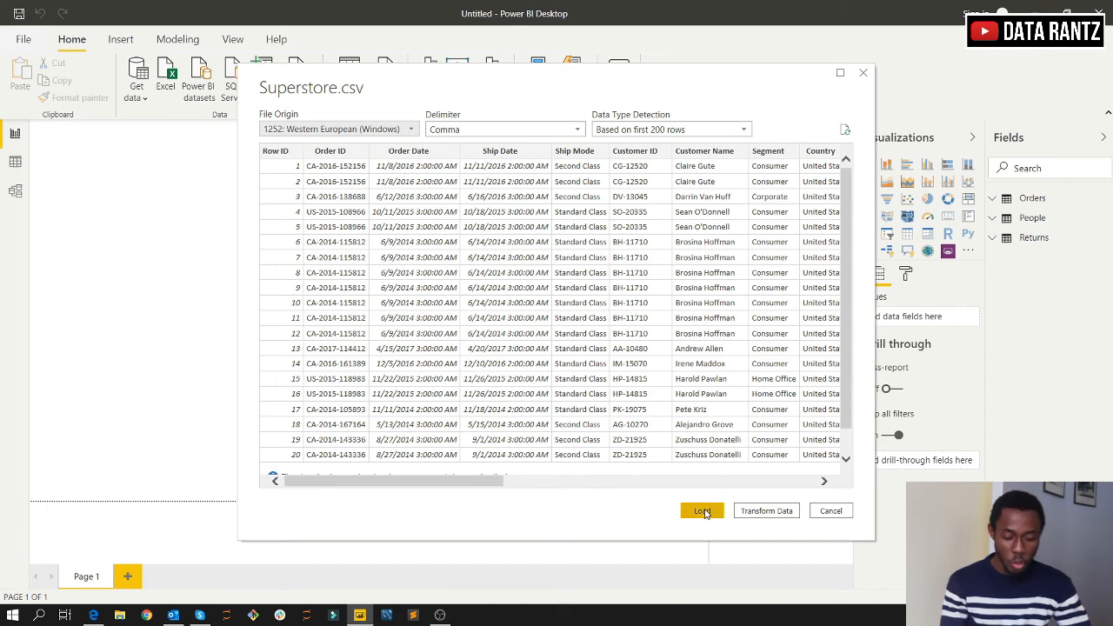
pyautogui.click(766, 511)
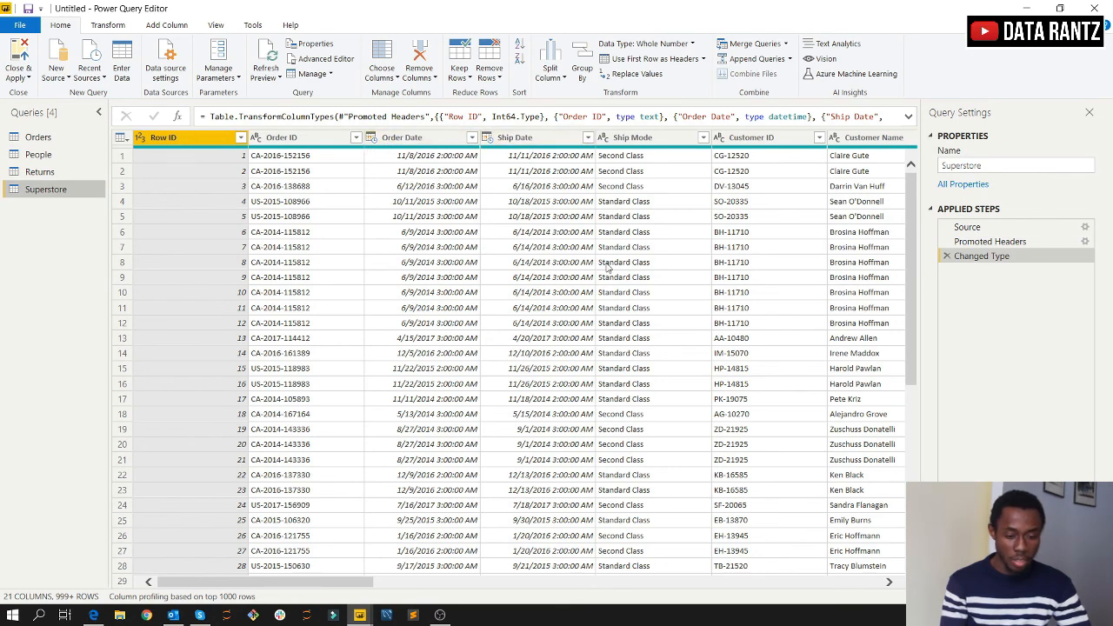
# - Check the columns of the Superstore query, and close Power Query Editor with its changes applied
pyautogui.moveTo(343, 586); pyautogui.dragTo(682, 607)
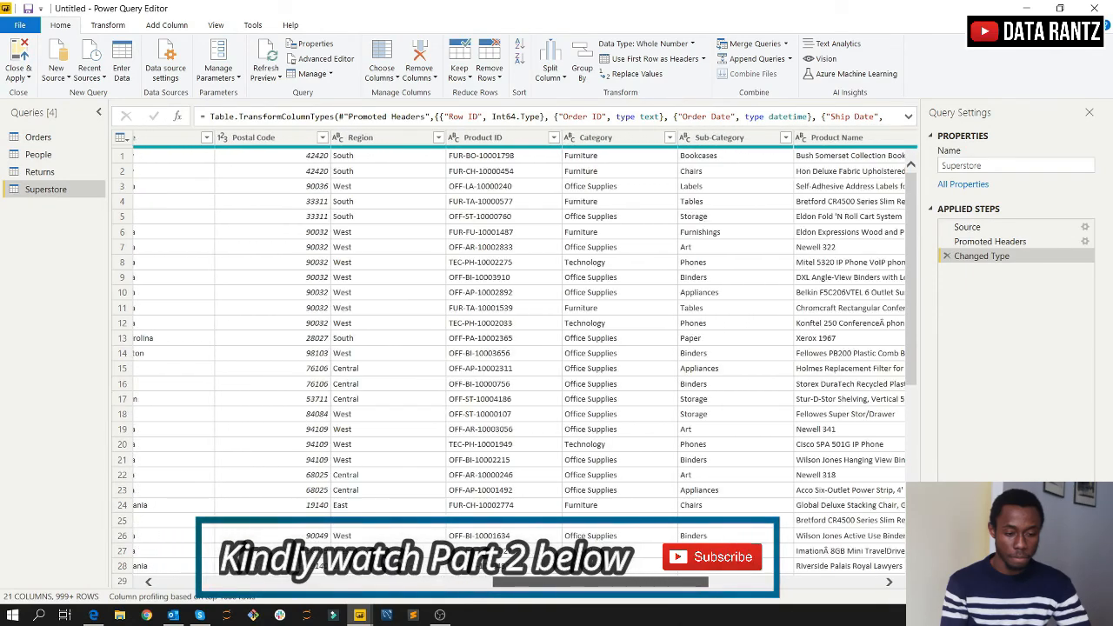
pyautogui.click(679, 624)
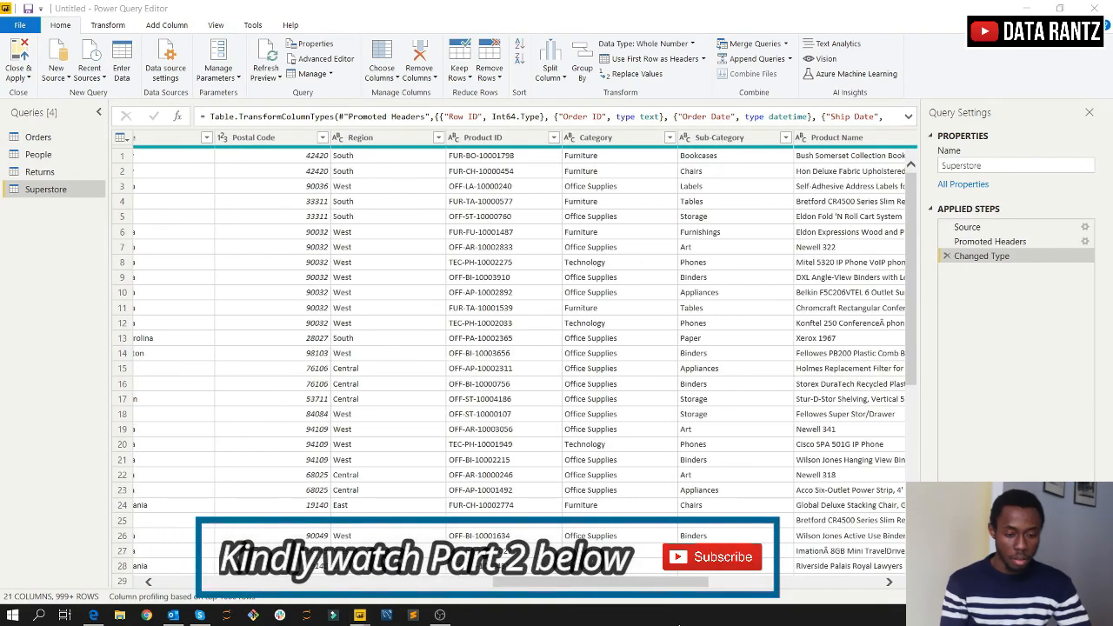
pyautogui.moveTo(693, 588); pyautogui.dragTo(351, 594)
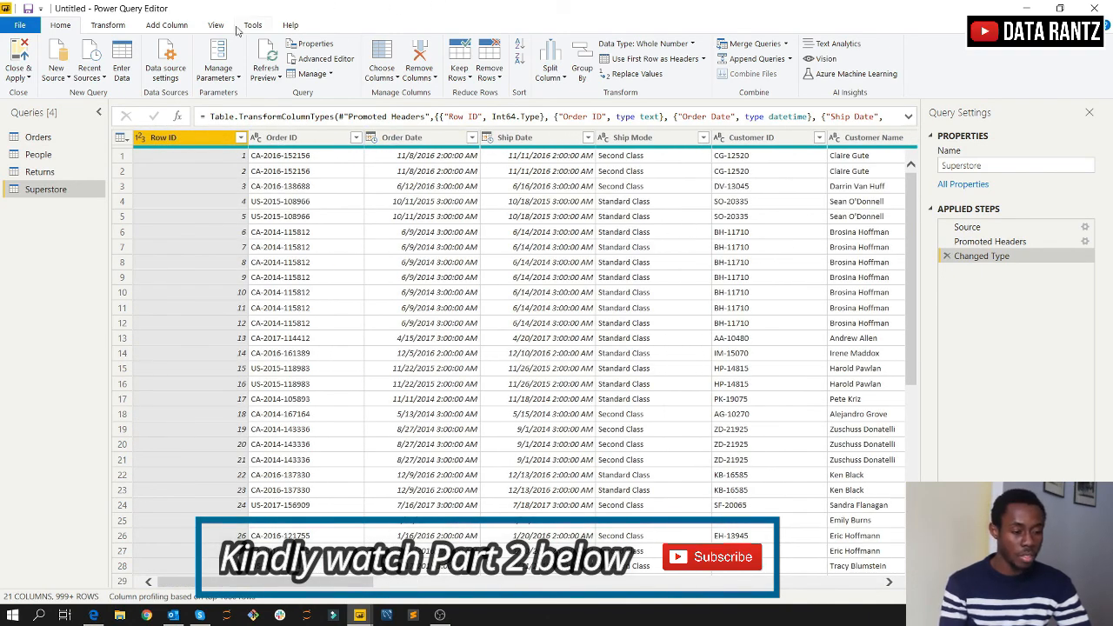
pyautogui.click(18, 78)
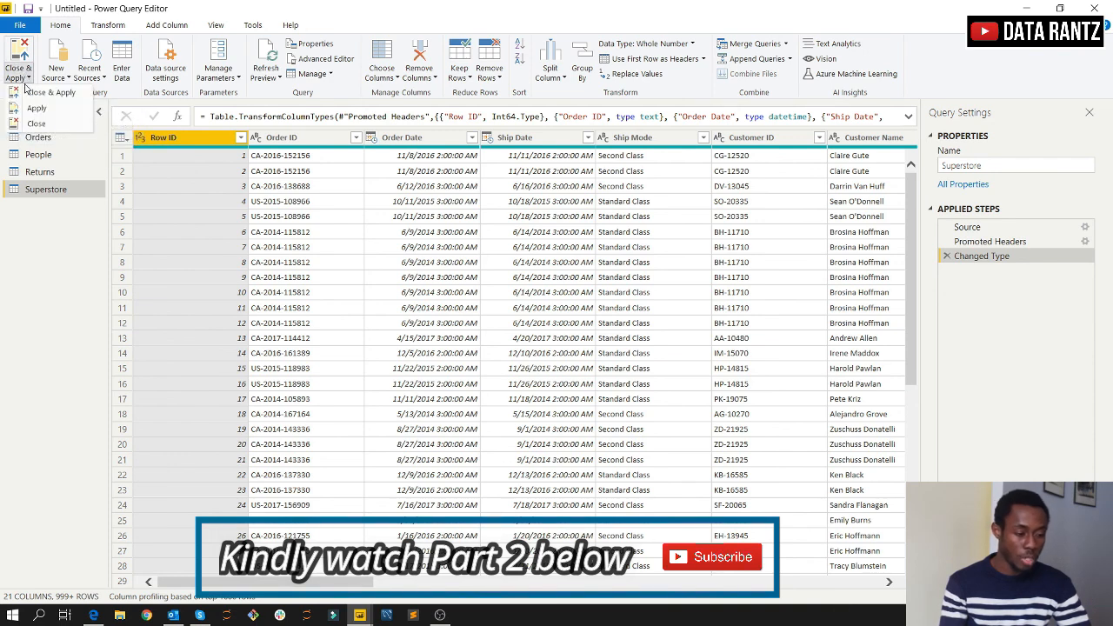
pyautogui.click(28, 92)
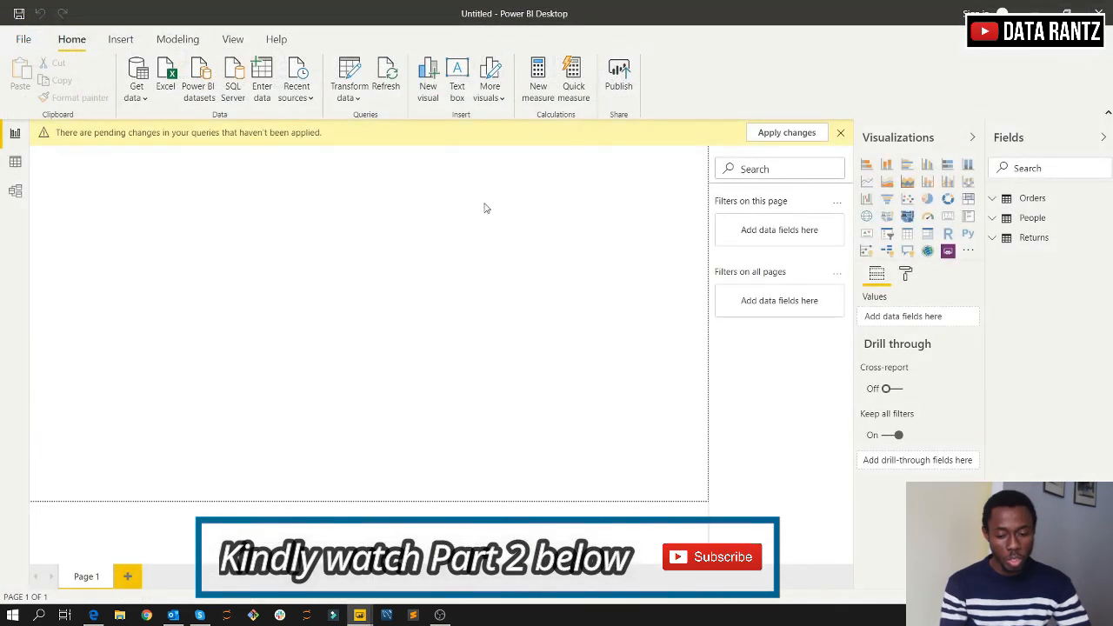